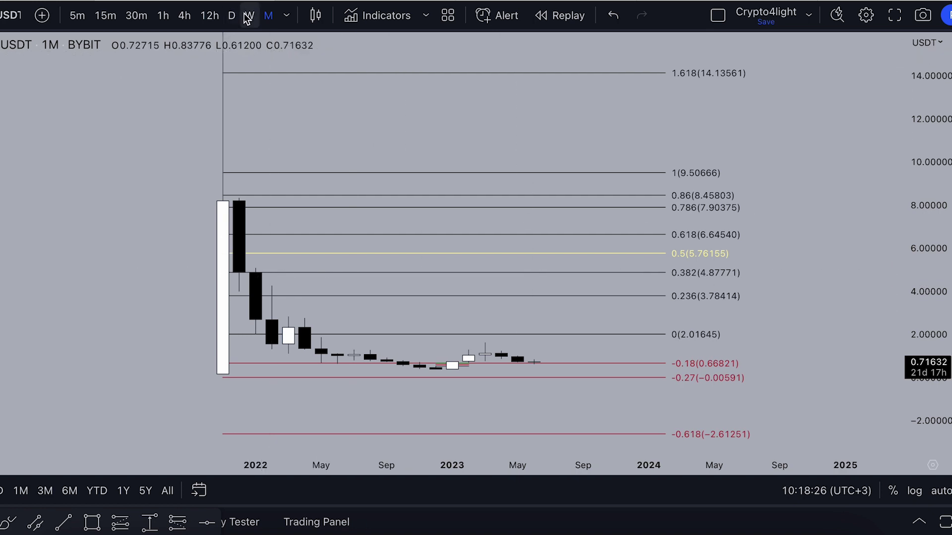
Switch the chart to the weekly timeframe and frame the decline against the Fibonacci levels.
left_click(249, 15)
scroll(640, 178, "down", 5)
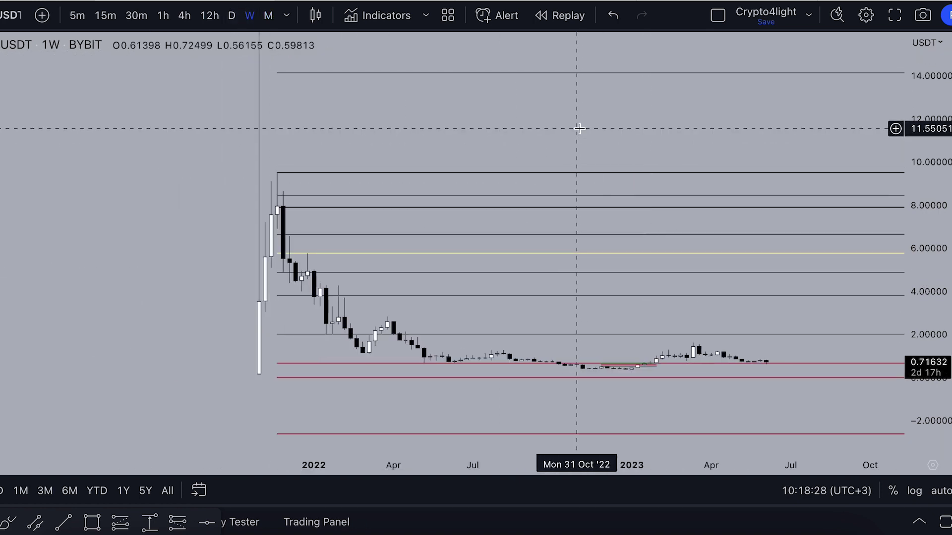
left_click_drag(638, 130, 413, 130)
left_click_drag(929, 376, 927, 301)
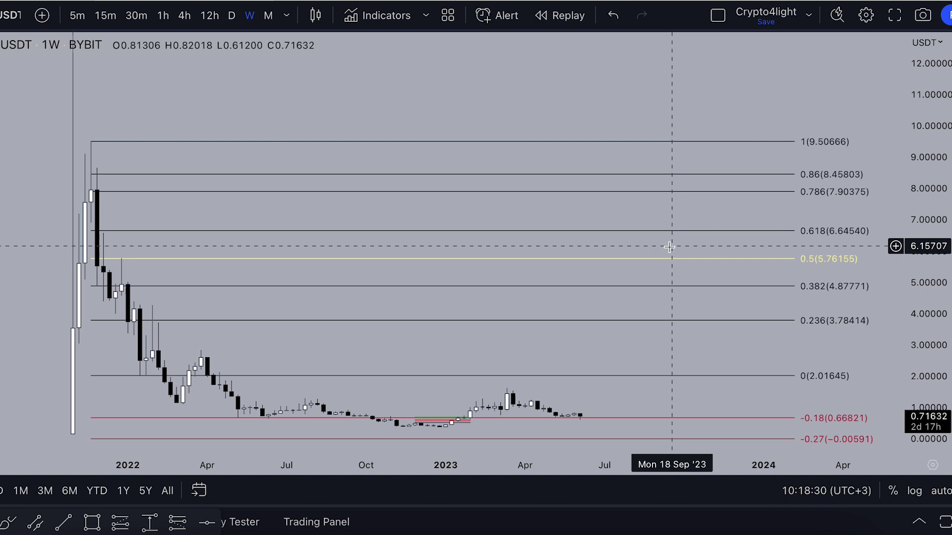
left_click_drag(670, 242, 673, 166)
scroll(672, 165, "down", 2)
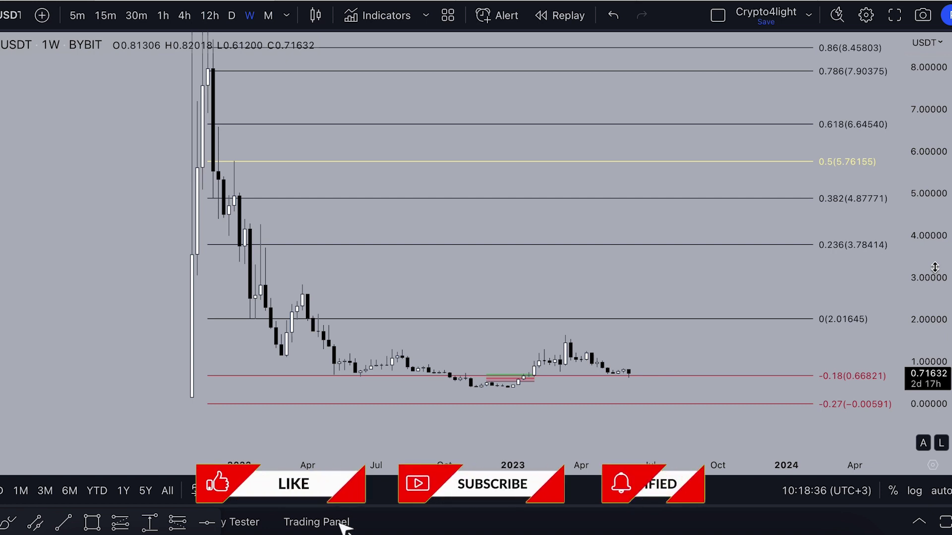
left_click_drag(697, 286, 599, 298)
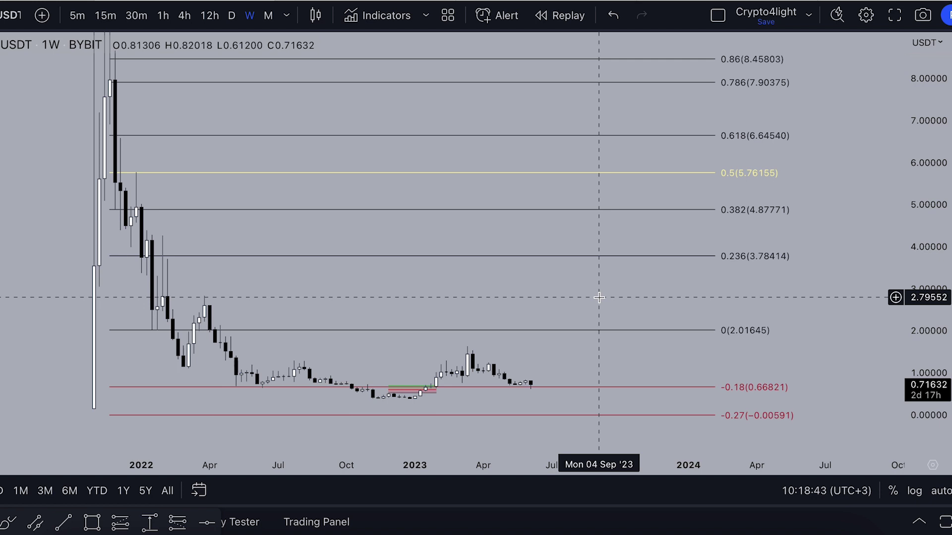
left_click_drag(599, 298, 527, 313)
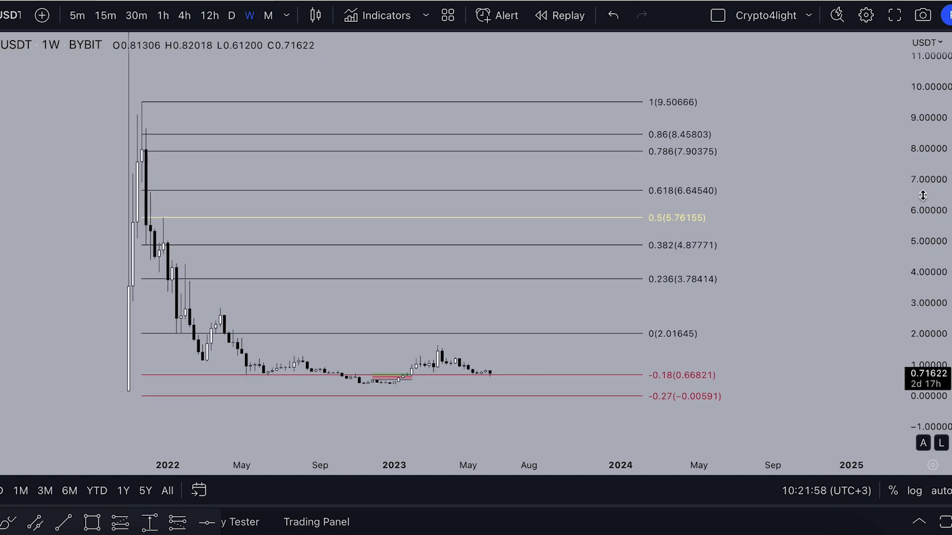
Examine the full weekly price range, from the launch candle's wick high down to the -0.618 Fibonacci level.
left_click_drag(890, 195, 787, 206)
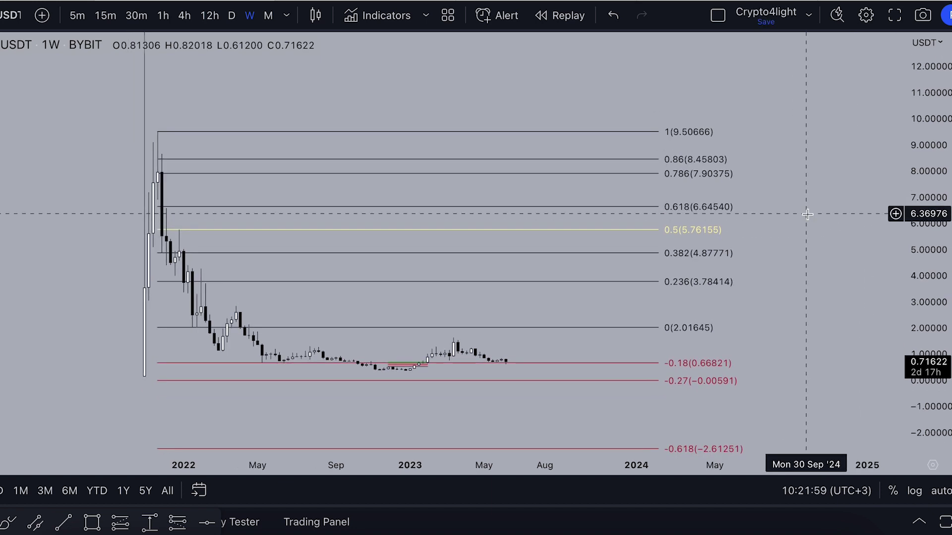
left_click_drag(927, 154, 924, 260)
left_click_drag(837, 162, 853, 216)
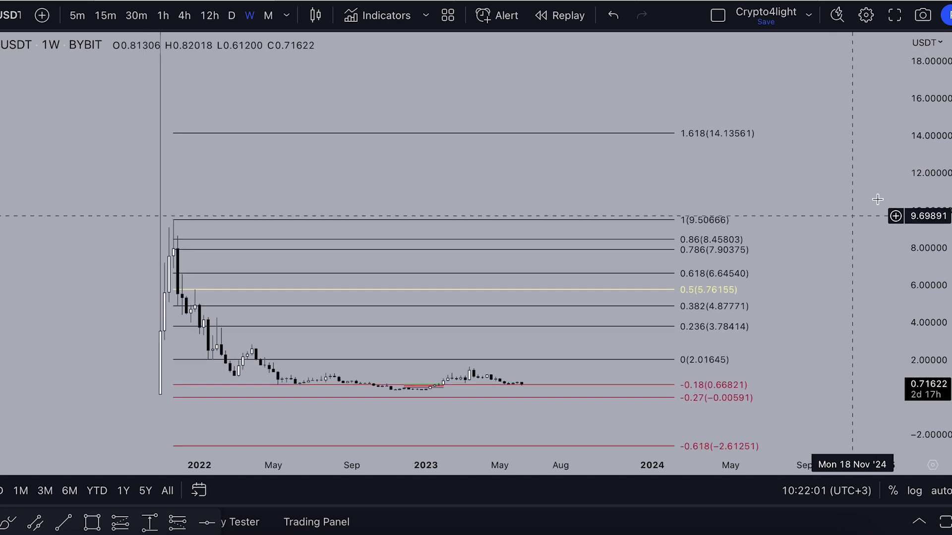
left_click_drag(914, 140, 911, 280)
left_click_drag(913, 164, 913, 226)
left_click_drag(885, 153, 890, 198)
left_click_drag(922, 162, 922, 245)
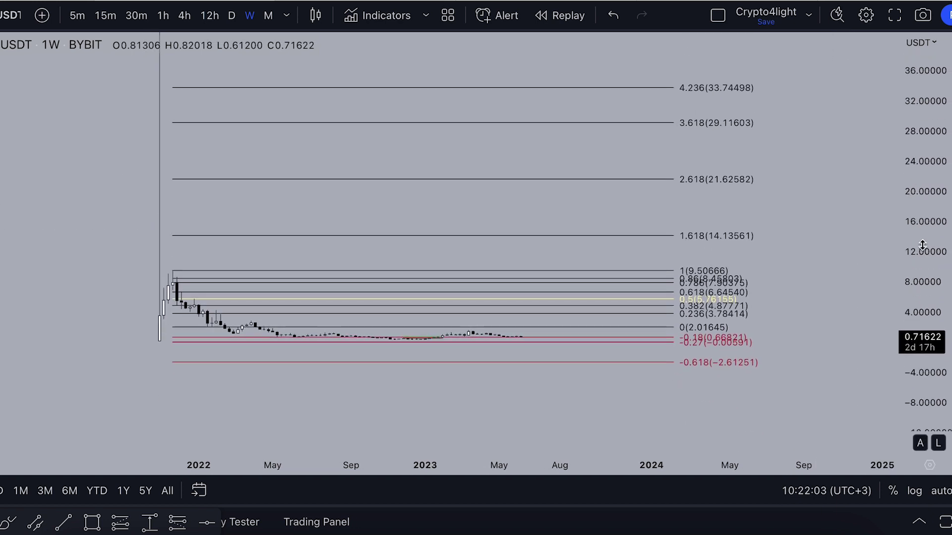
left_click_drag(856, 218, 854, 256)
left_click_drag(934, 203, 931, 291)
left_click_drag(836, 209, 847, 270)
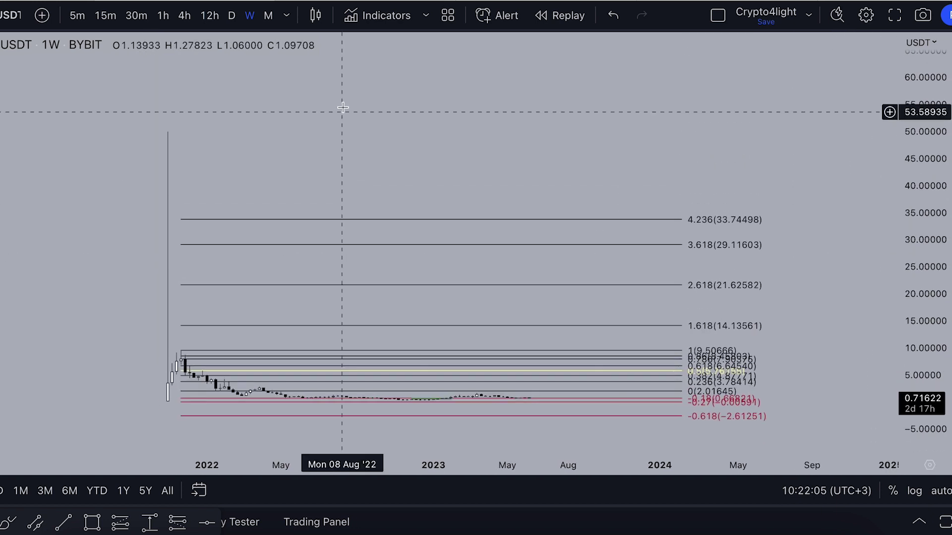
left_click_drag(342, 132, 364, 103)
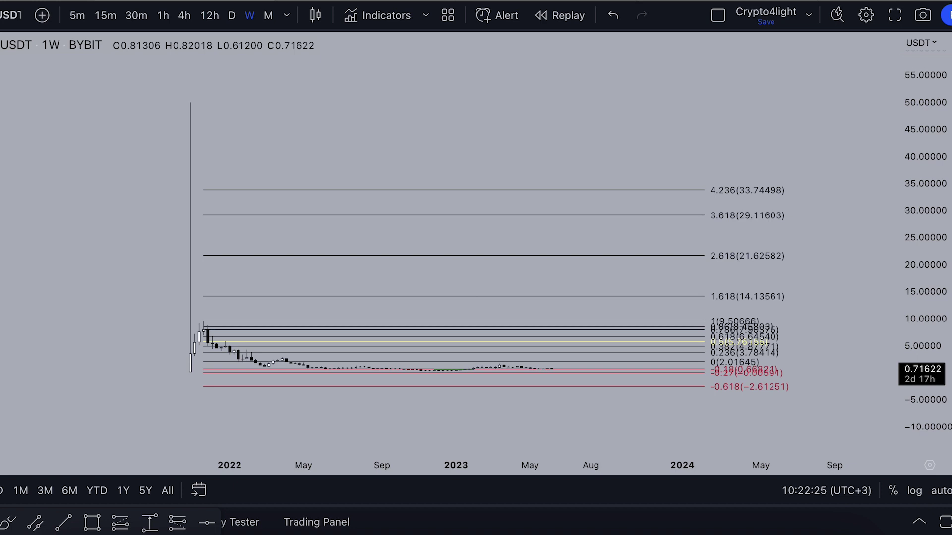
Draw a green and red range box from the launch wick's high at 49.96974 down to 3.47166, and delete it.
left_click(181, 102)
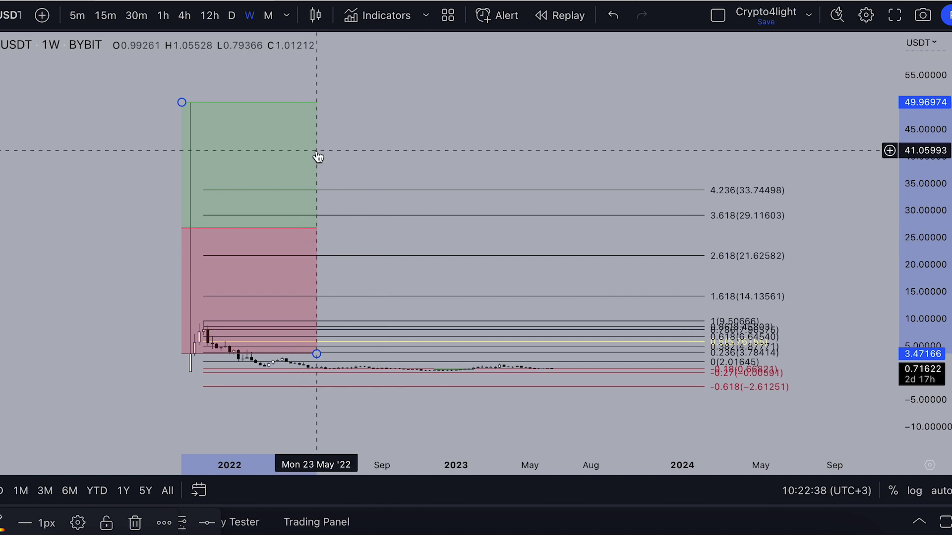
key("Delete")
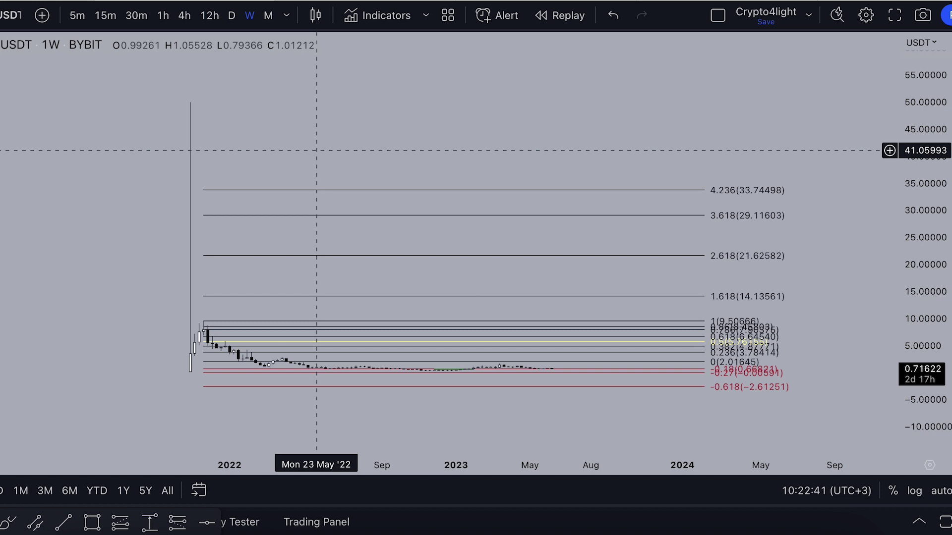
scroll(431, 160, "down", 1)
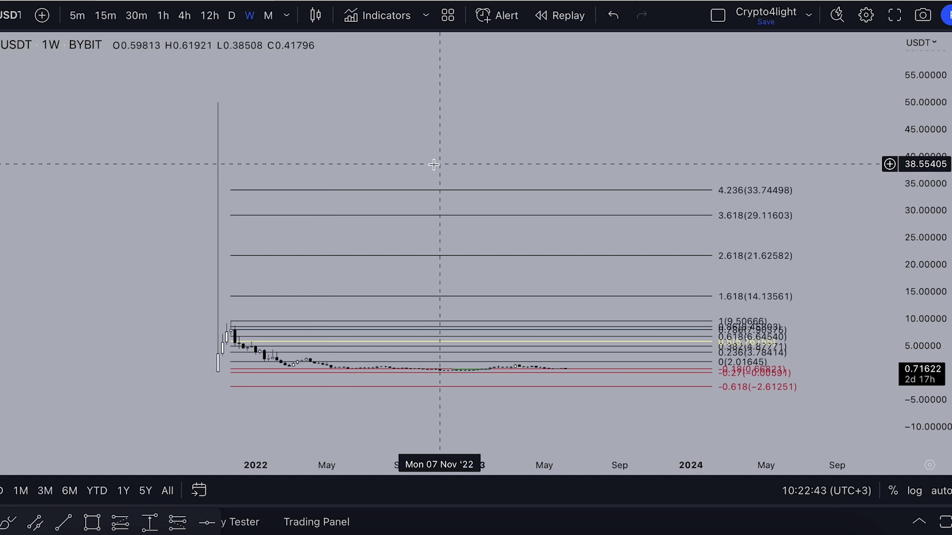
Examine the early weekly candles against the Fibonacci levels and review the IMX Supply Schedule chart on the web page.
left_click(7, 523)
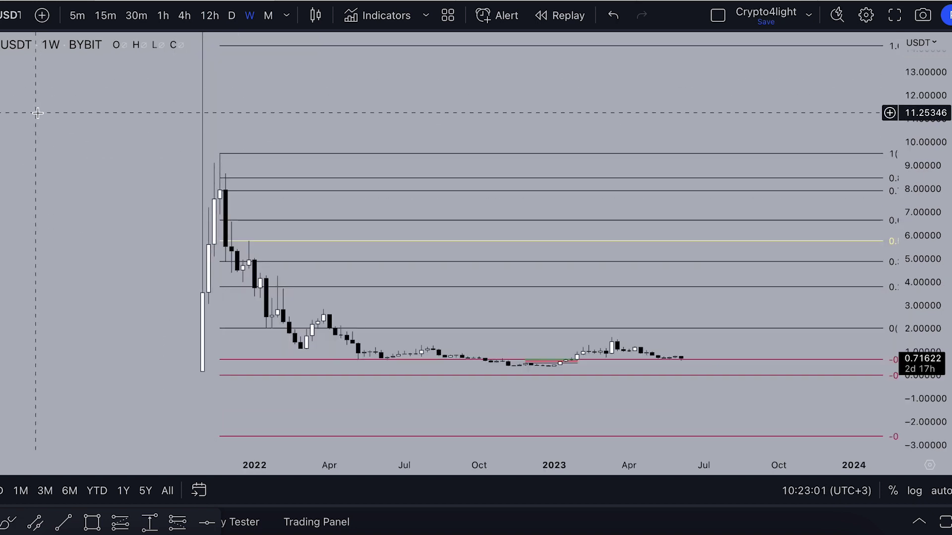
scroll(40, 116, "up", 1)
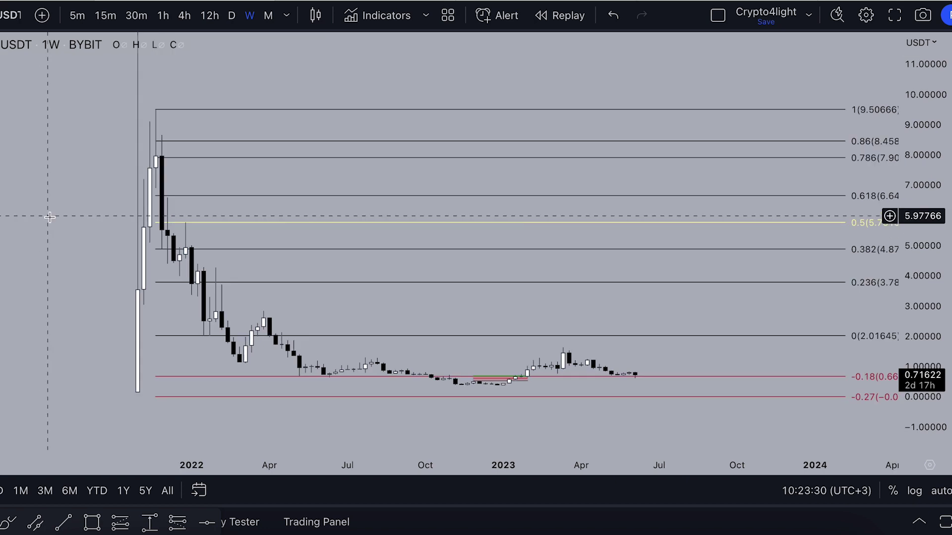
left_click_drag(47, 214, 51, 177)
left_click(6, 523)
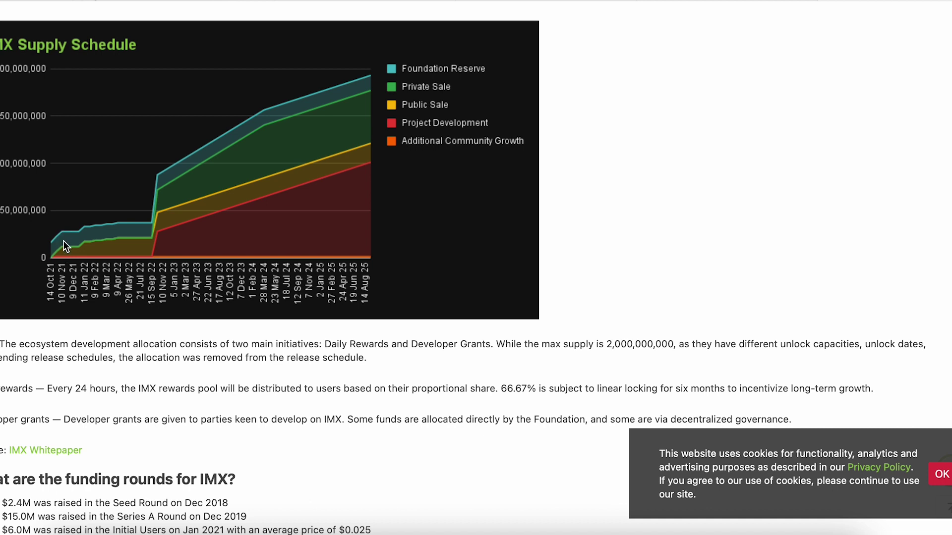
left_click_drag(371, 401, 332, 400)
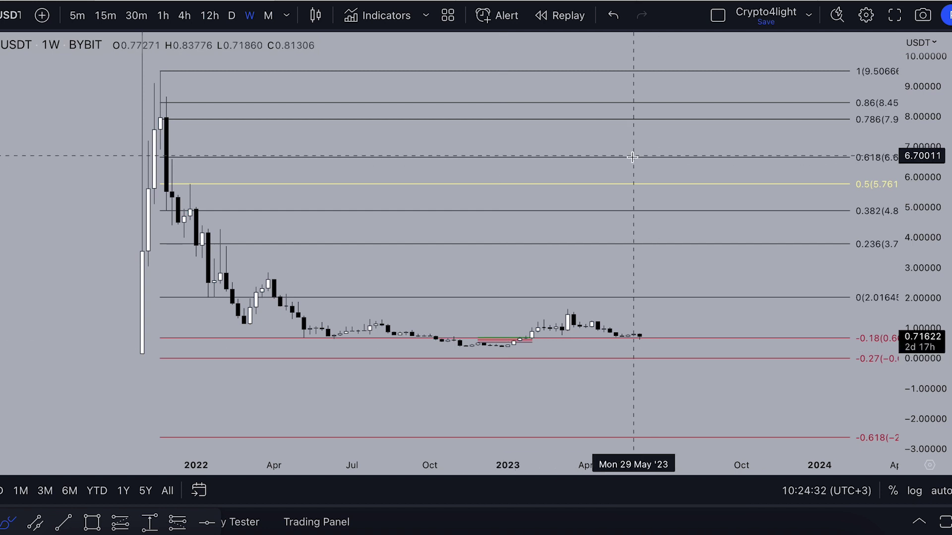
Sketch a short brush stroke in the empty area before the launch candle, and undo it.
left_click_drag(64, 158, 107, 132)
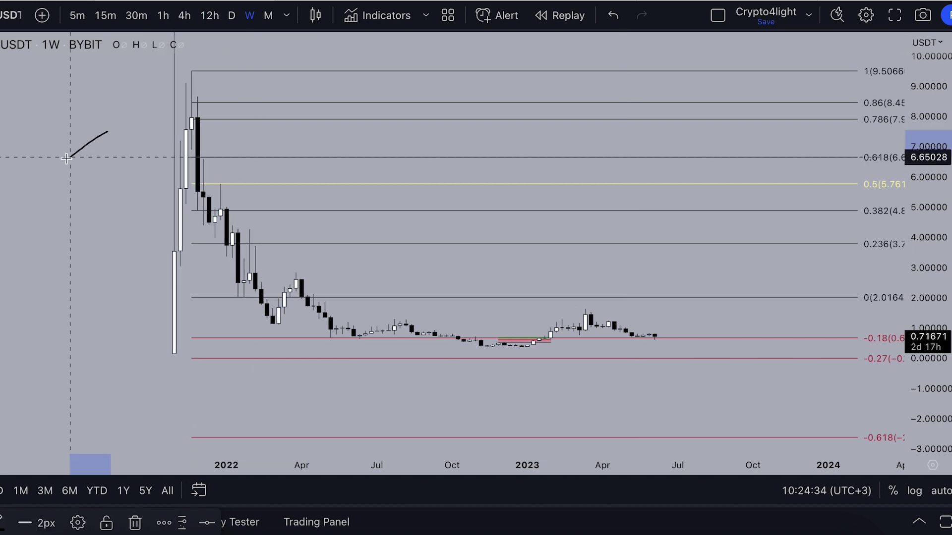
left_click(613, 12)
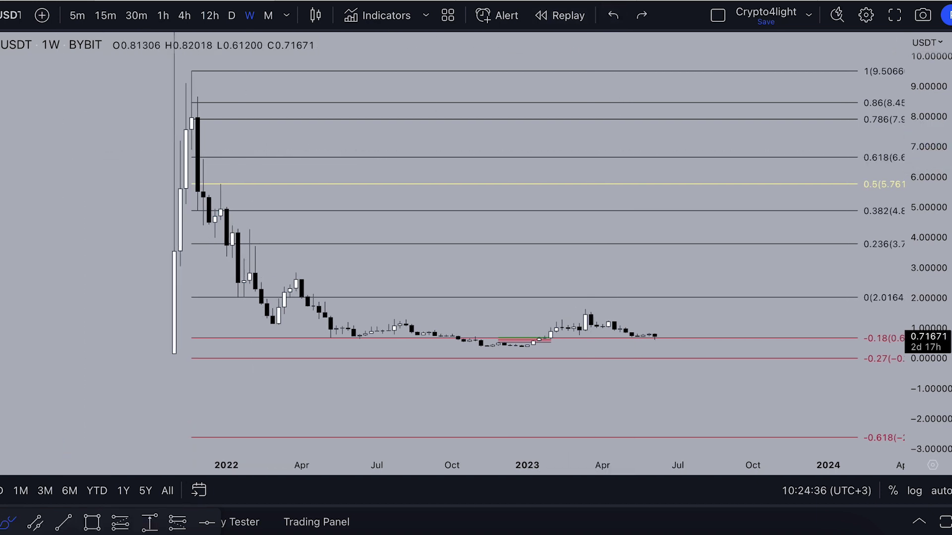
key("Escape")
Mark the candle highs at the 0.5 level and just above the 0.236 level with brush strokes, and undo both strokes.
left_click_drag(198, 70, 121, 76)
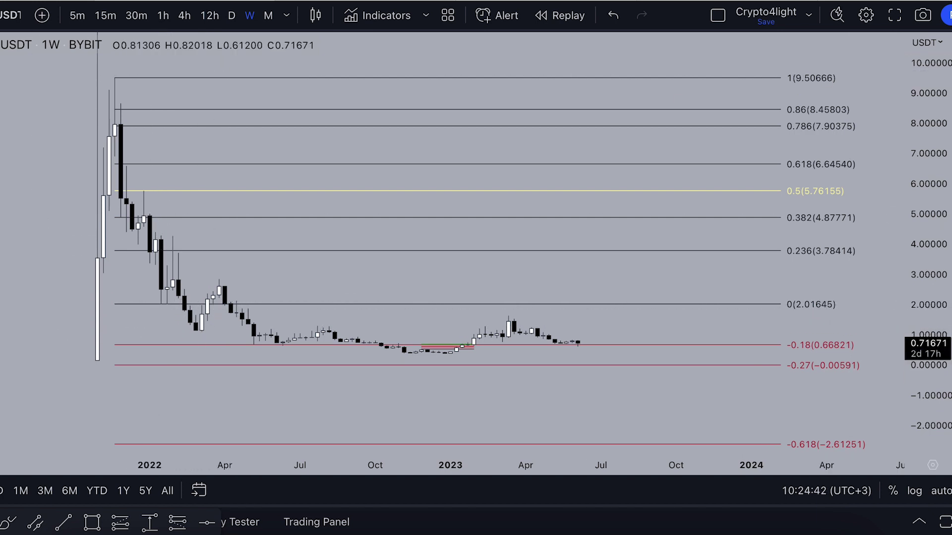
left_click(7, 523)
mouse_move(151, 188)
left_mouse_down()
mouse_move(130, 189)
mouse_move(144, 197)
left_mouse_up()
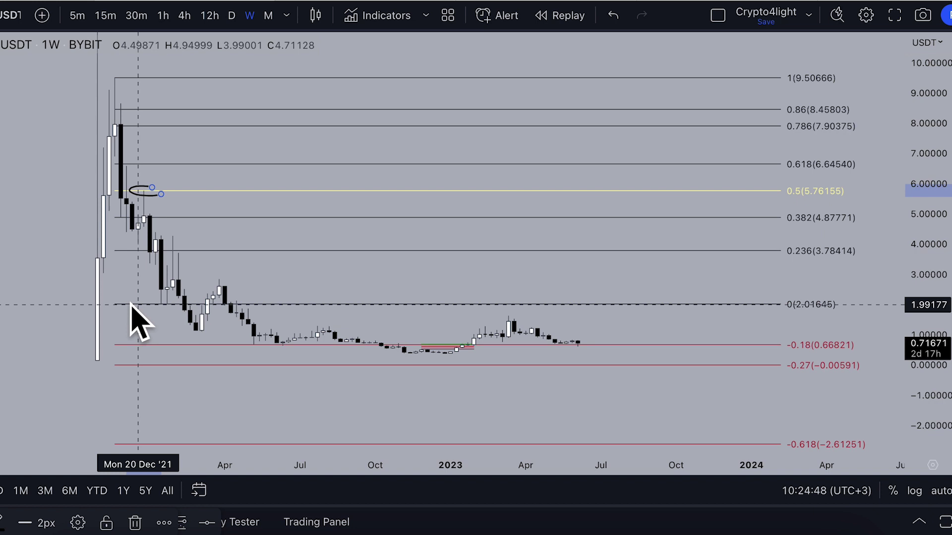
left_click_drag(173, 234, 207, 246)
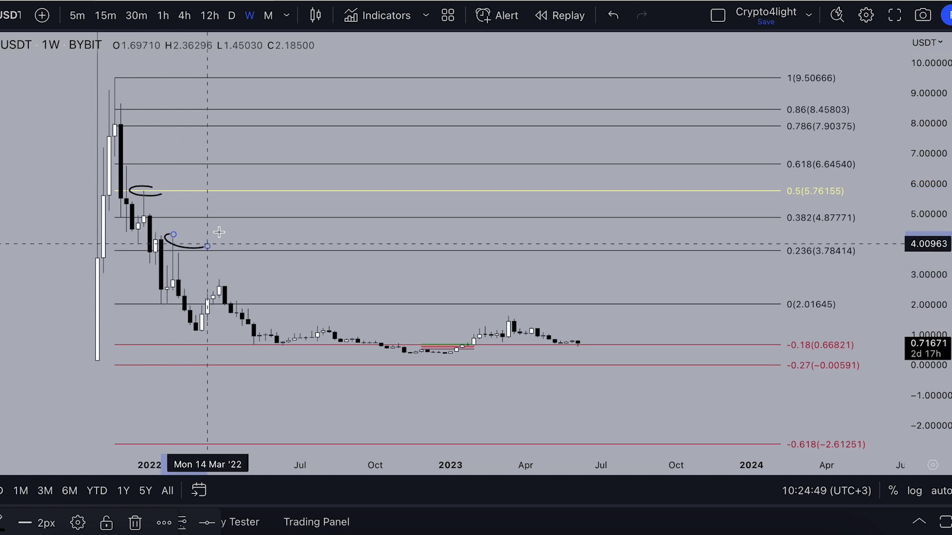
left_click(613, 15)
left_click(614, 16)
Outline the October 2022 to April 2023 area below the -0.18 level and circle the -0.27 label with the brush, and undo both drawings.
scroll(463, 170, "left", 3)
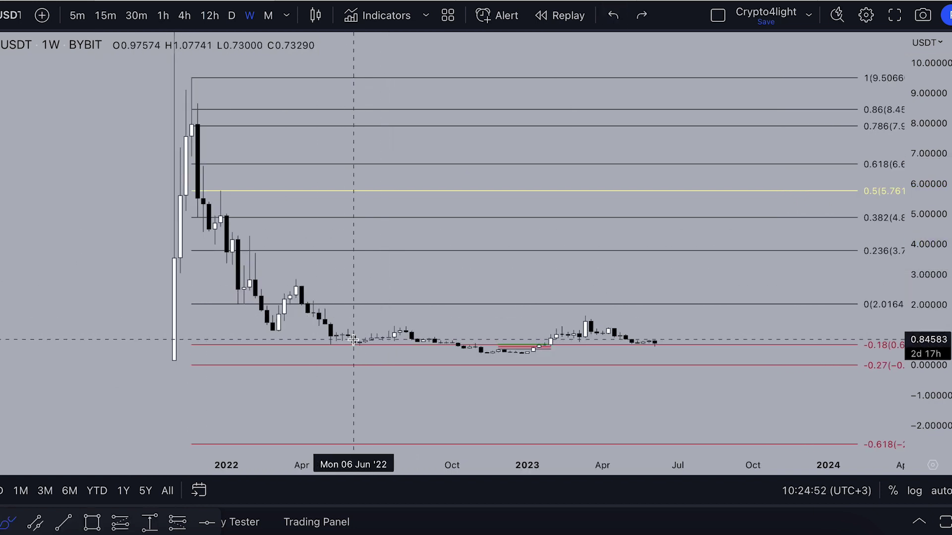
left_click_drag(935, 353, 933, 275)
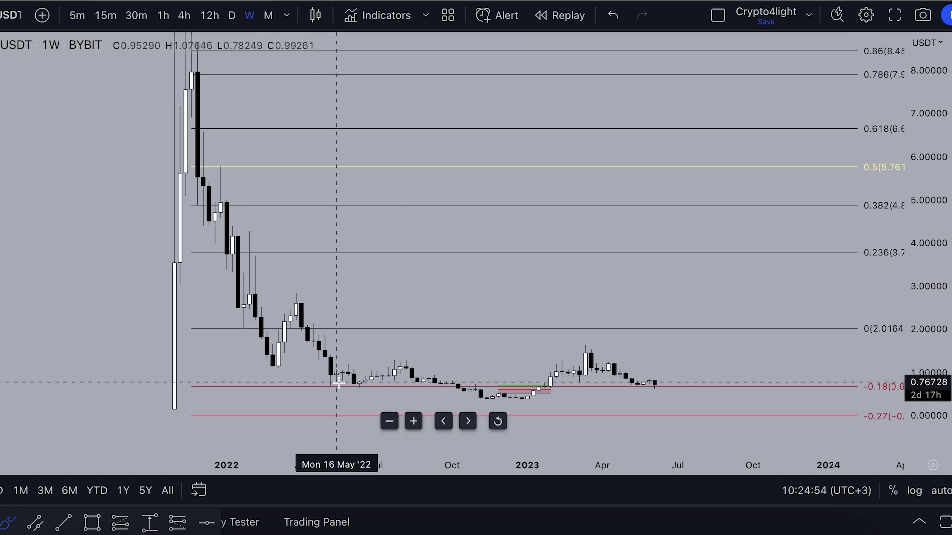
left_click_drag(126, 196, 10, 114)
left_click_drag(940, 325, 934, 133)
left_click_drag(862, 286, 852, 266)
left_click_drag(926, 310, 920, 260)
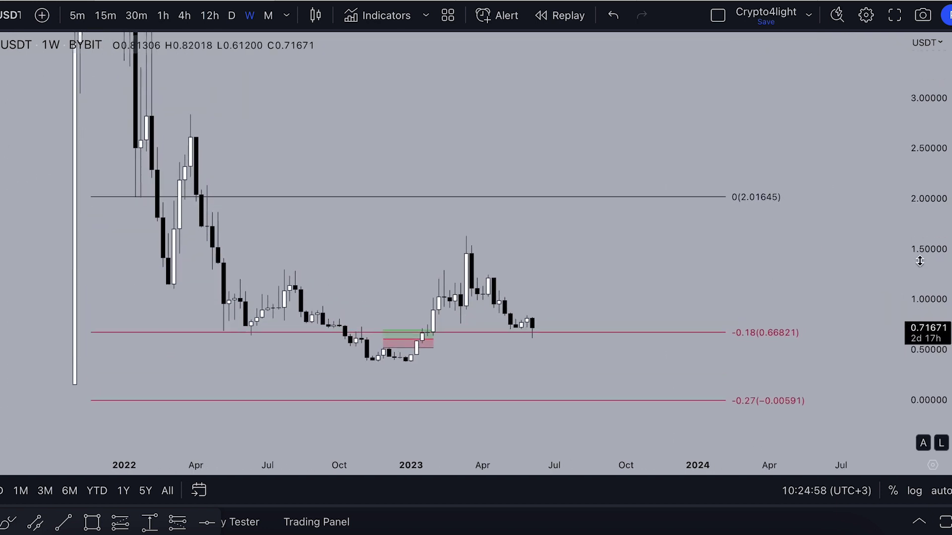
left_click_drag(808, 256, 750, 225)
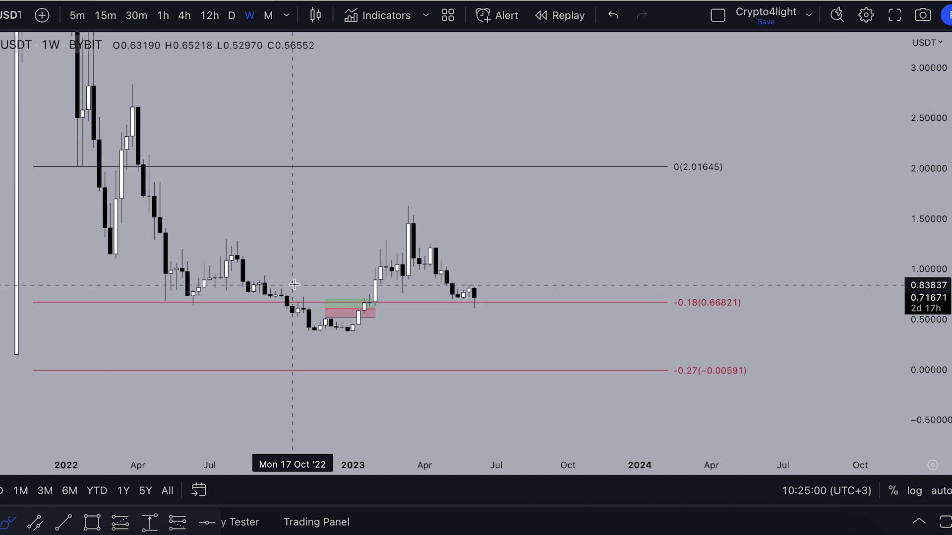
mouse_move(263, 300)
left_mouse_down()
mouse_move(377, 387)
mouse_move(364, 301)
left_mouse_up()
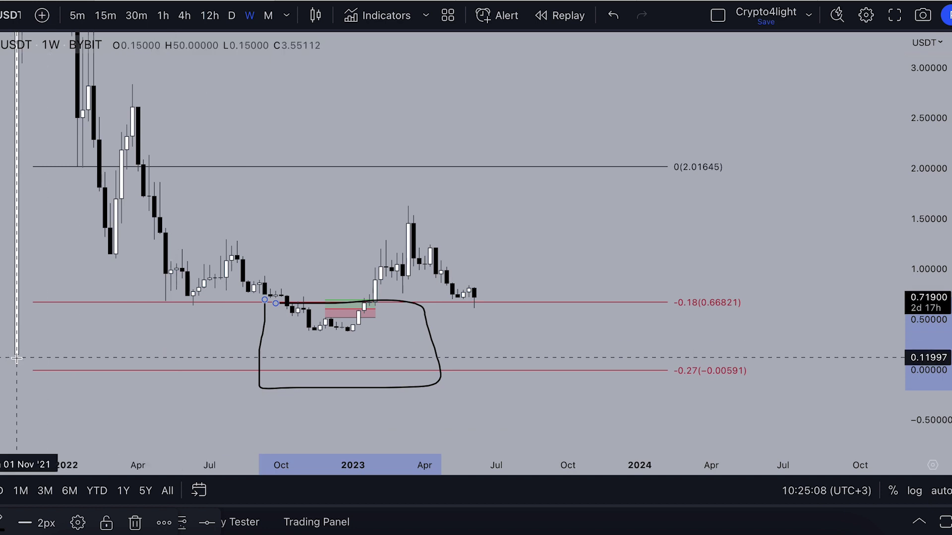
left_click_drag(747, 369, 772, 383)
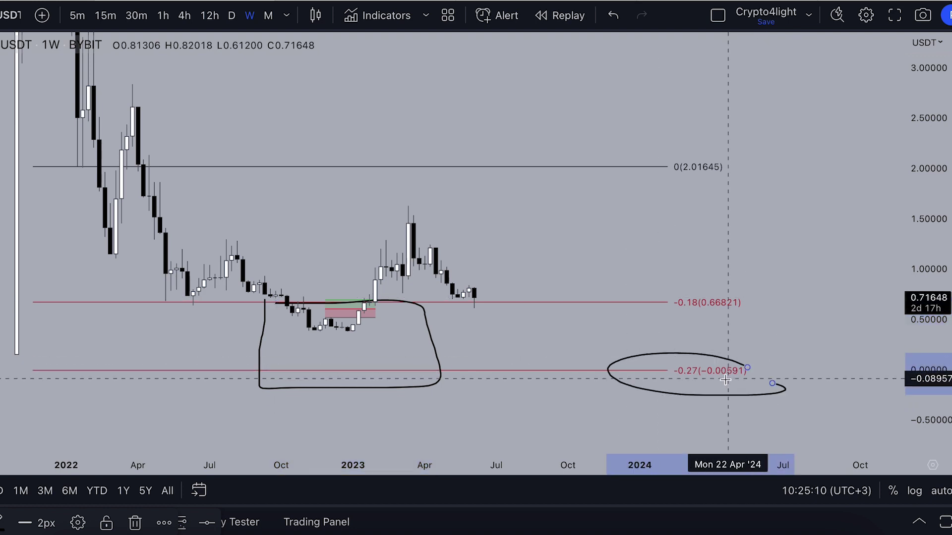
key("ctrl+z")
key("ctrl+z")
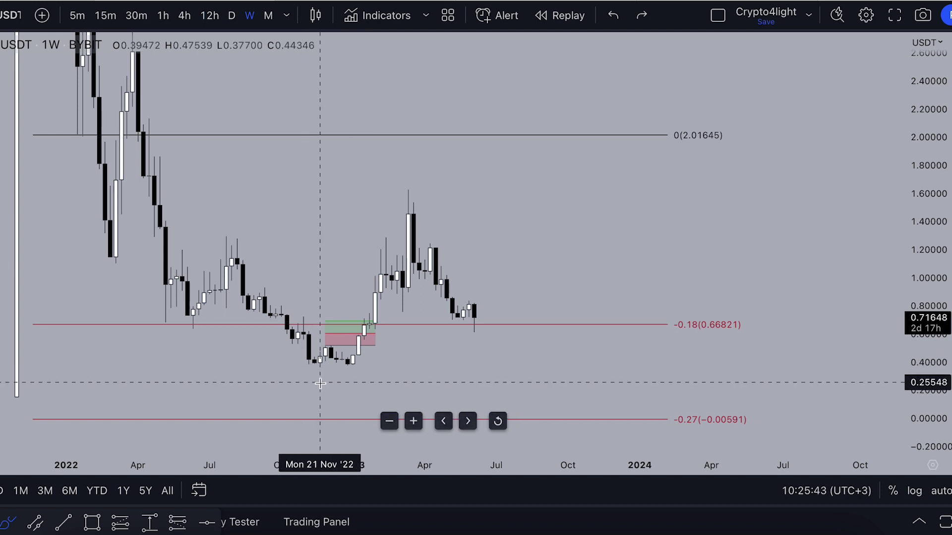
Measure the price rise from the late December 2022 low to the March 2023 high.
left_click(348, 365, "shift")
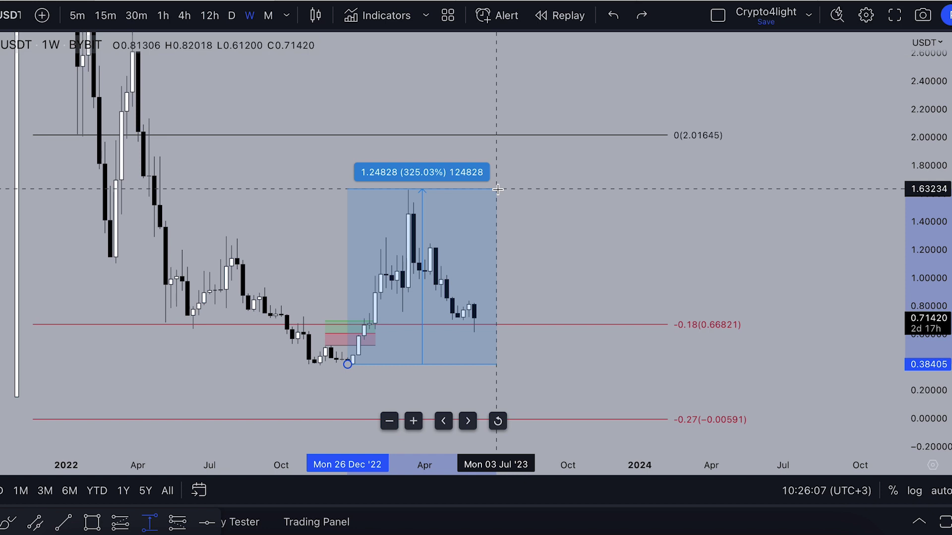
key("Escape")
Switch the chart to the monthly timeframe and frame the green and red box around the -0.18 level.
scroll(605, 235, "down", 1)
left_click_drag(944, 362, 938, 251)
left_click_drag(757, 265, 776, 211)
scroll(694, 210, "up", 1)
scroll(793, 219, "up", 5)
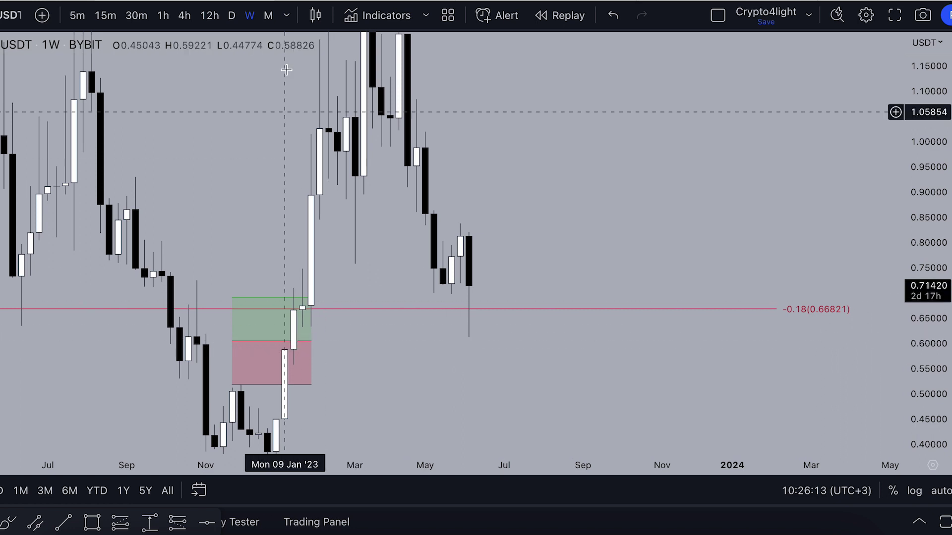
left_click(268, 16)
scroll(708, 198, "up", 4)
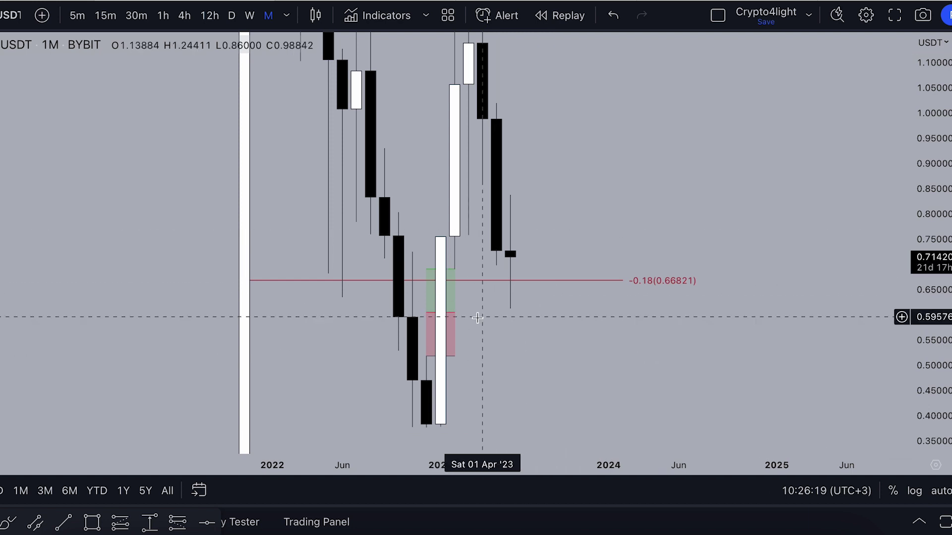
Delete the green and red box at the -0.18 level, and undo the deletion.
left_click(451, 357)
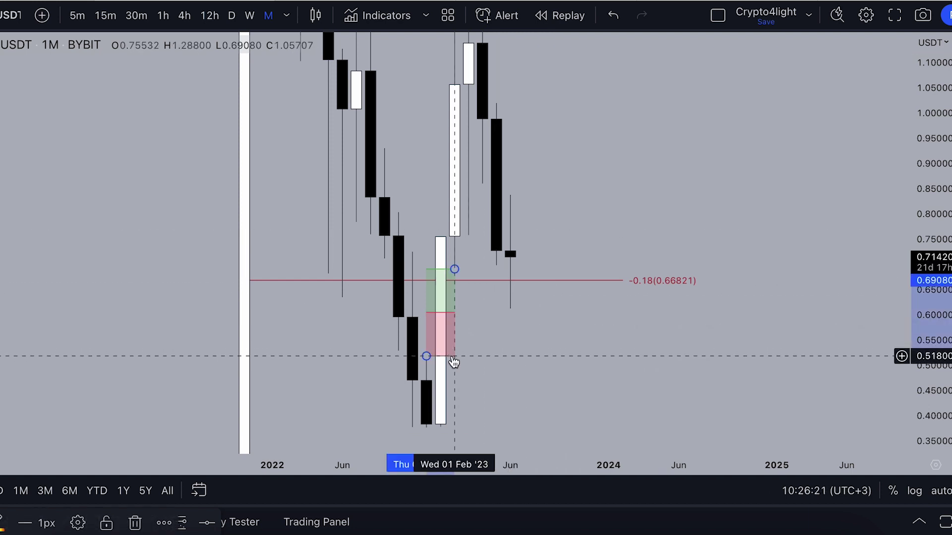
key("Delete")
key("ctrl+z")
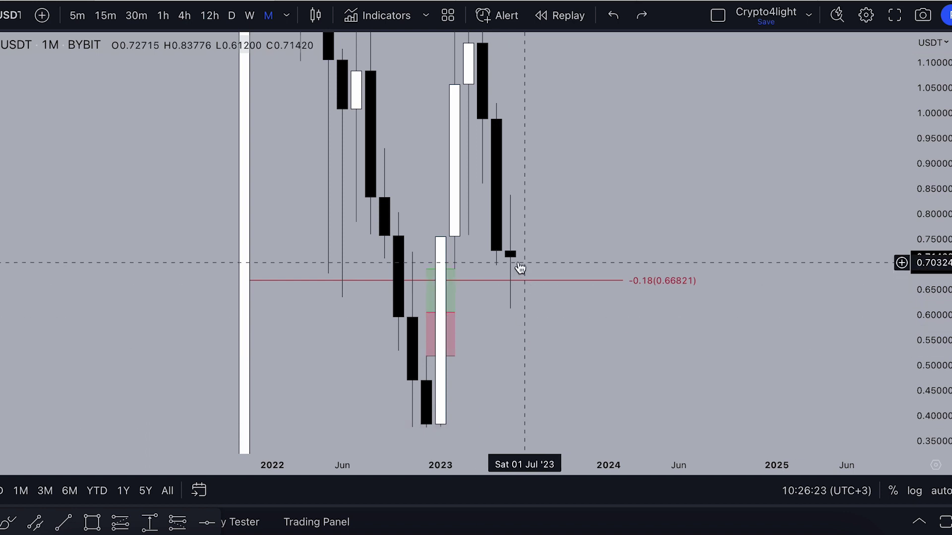
left_click(2, 145)
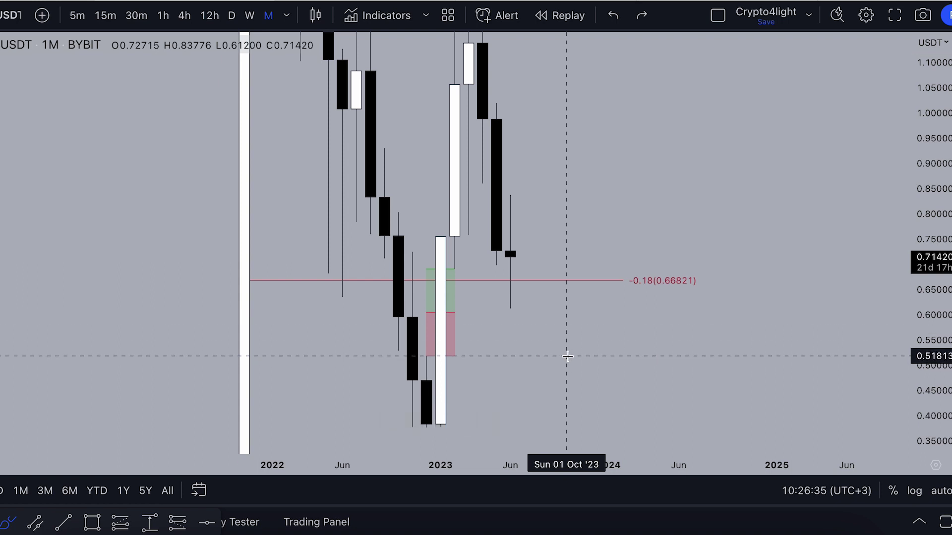
Outline the area below the -0.18 level from May to December 2023 with the brush, and undo the drawing.
mouse_move(511, 277)
left_mouse_down()
mouse_move(497, 308)
mouse_move(551, 352)
mouse_move(593, 282)
left_mouse_up()
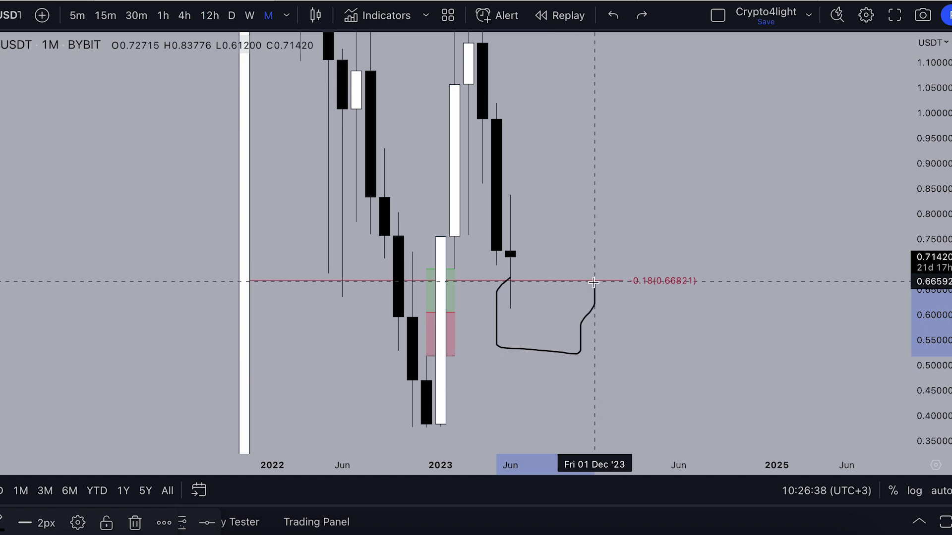
left_click(614, 17)
Switch the chart to the weekly timeframe and undo the stray brush stroke across the latest candles.
left_click(249, 18)
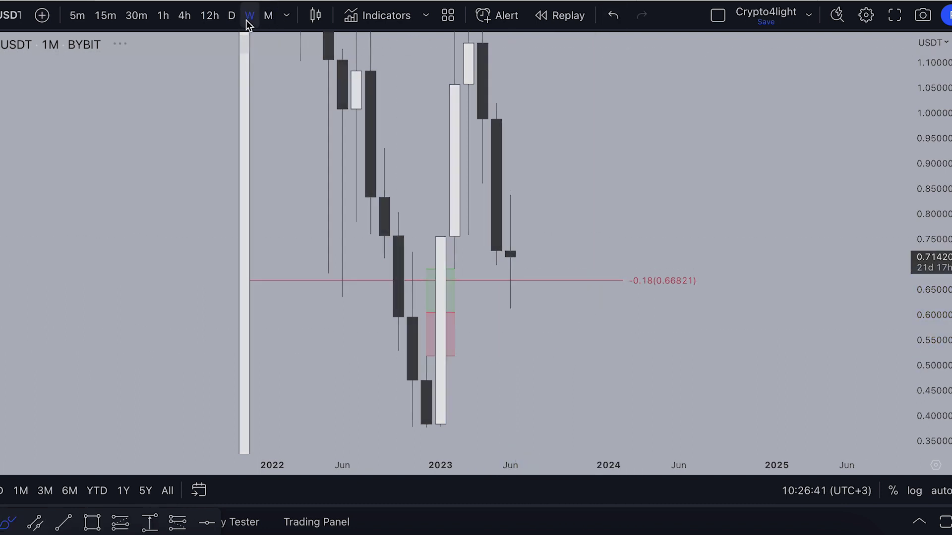
left_click_drag(935, 239, 935, 404)
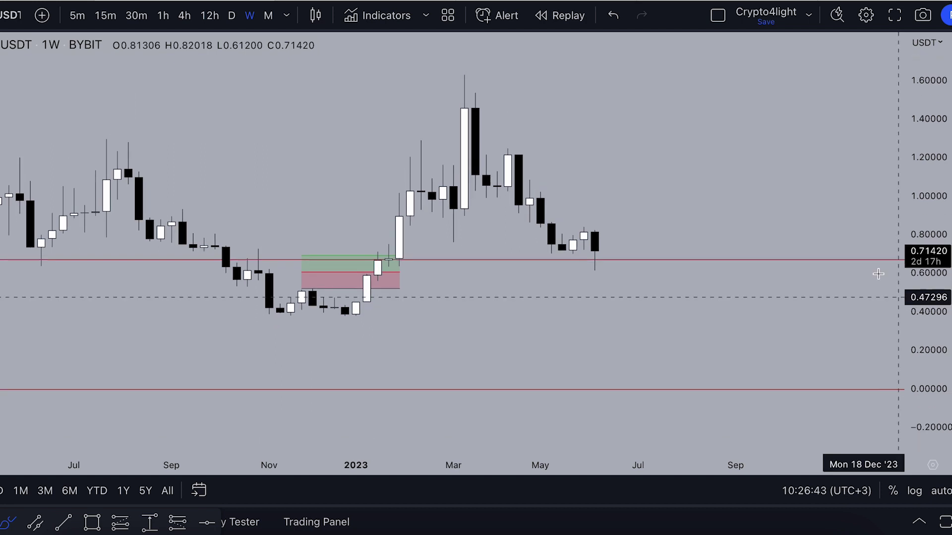
scroll(767, 194, "down", 3)
left_click_drag(779, 170, 628, 234)
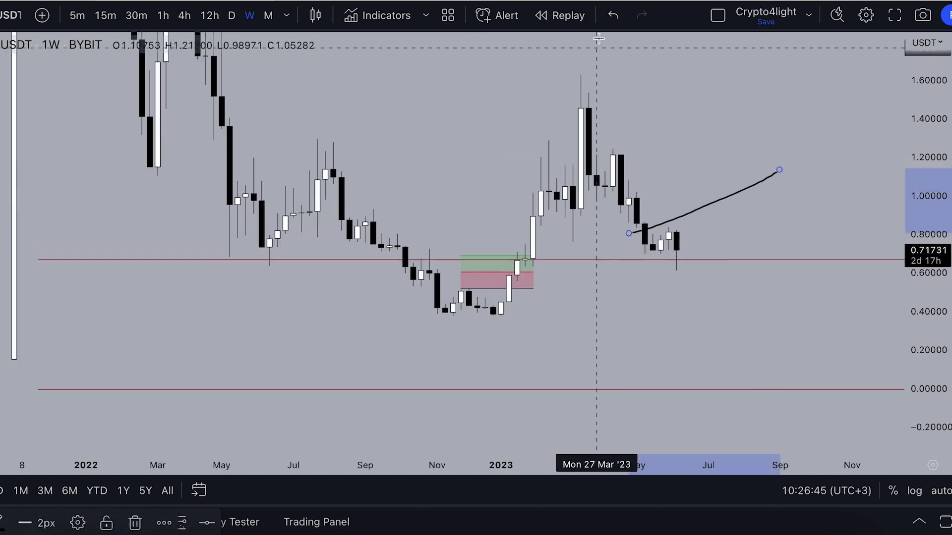
left_click(613, 23)
scroll(620, 217, "down", 3)
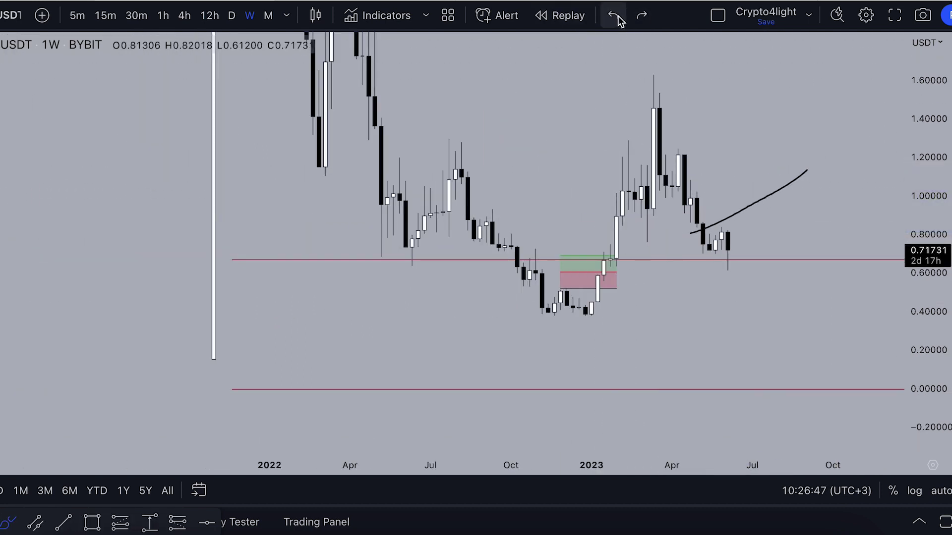
key("Escape")
Brush projected bounces from the -0.18 level that drop below the late 2022 low, underline that low, and undo all these drawings.
mouse_move(165, 164)
left_mouse_down()
mouse_move(127, 194)
mouse_move(52, 220)
left_mouse_up()
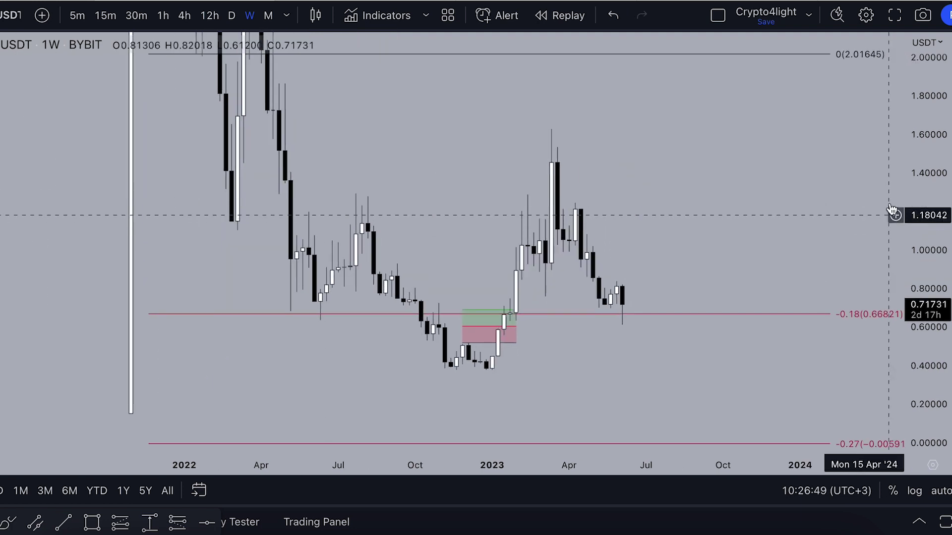
left_click_drag(912, 215, 910, 378)
scroll(789, 219, "down", 3)
left_click_drag(789, 220, 689, 264)
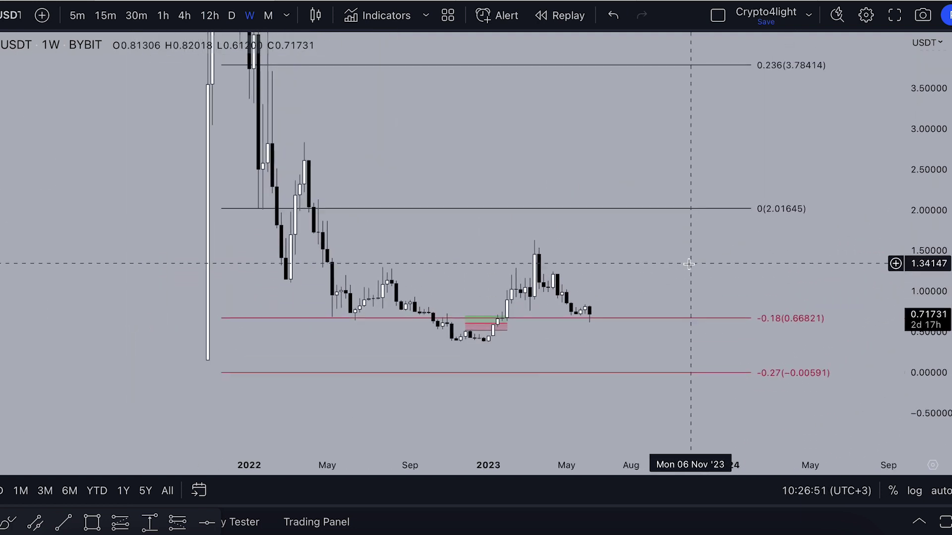
left_click_drag(941, 148, 926, 300)
left_click_drag(842, 185, 797, 368)
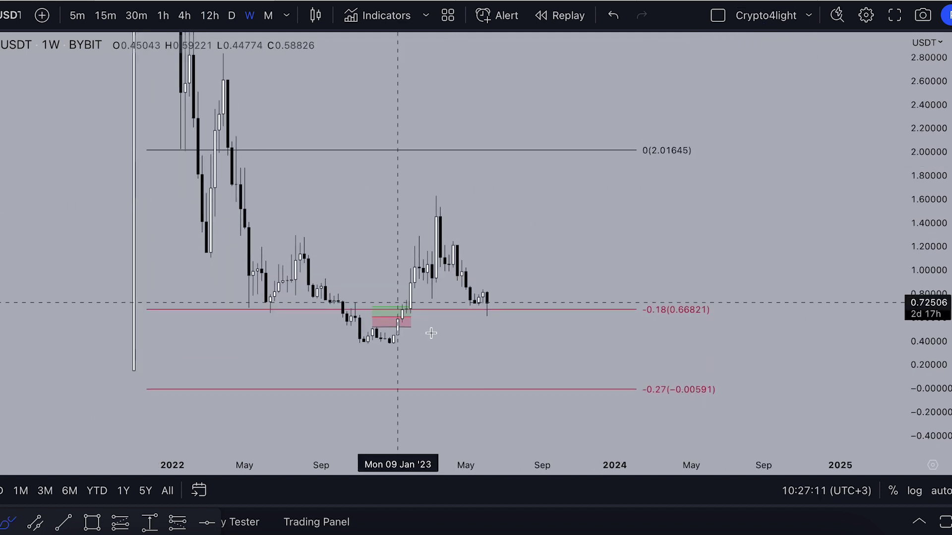
mouse_move(485, 317)
left_mouse_down()
mouse_move(521, 275)
mouse_move(558, 345)
left_mouse_up()
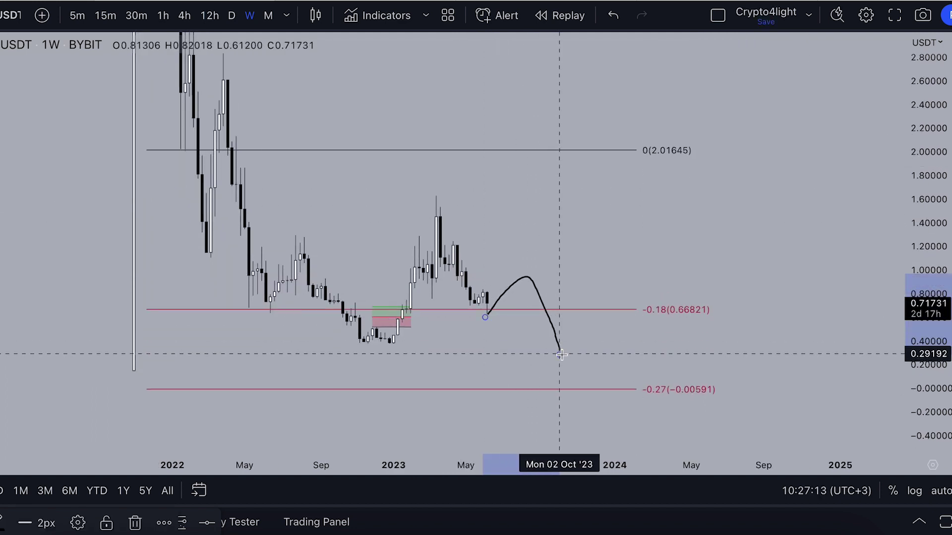
left_click_drag(343, 344, 512, 344)
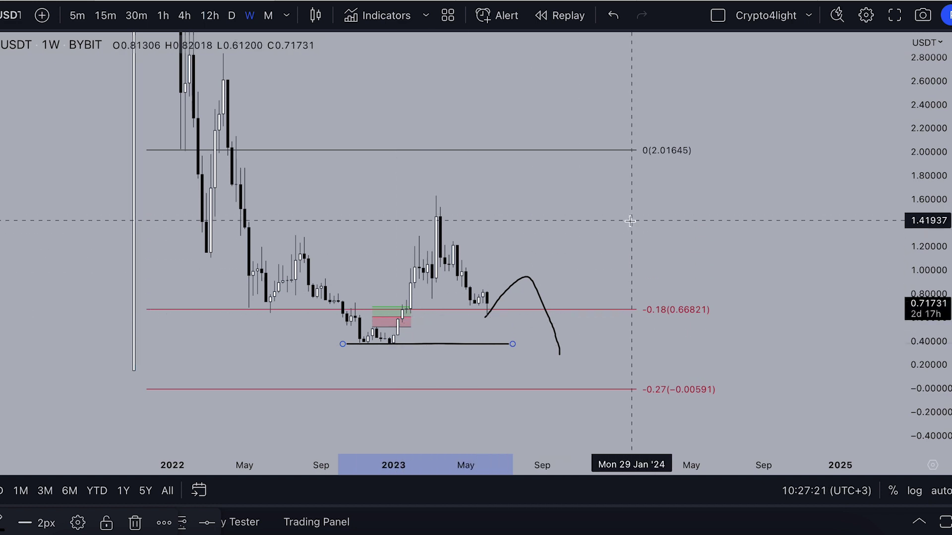
left_click(614, 15)
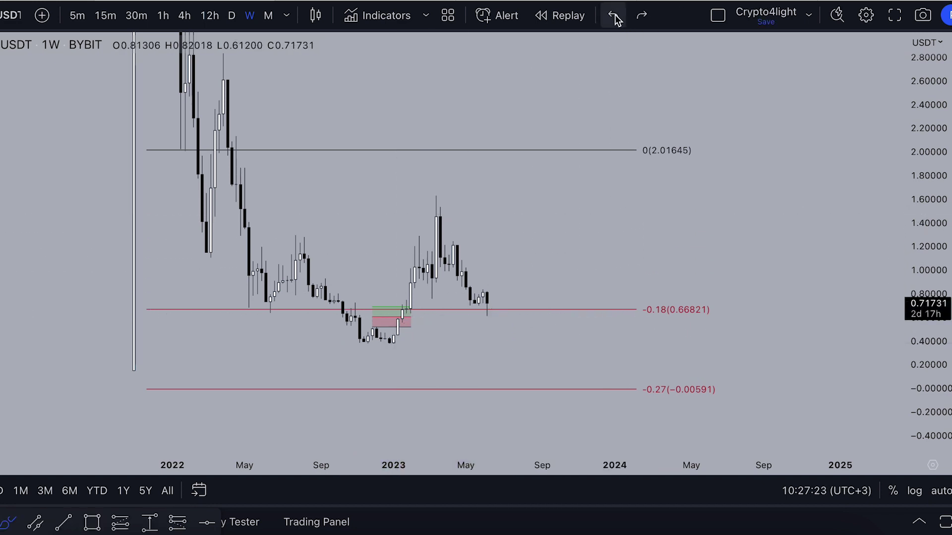
mouse_move(488, 314)
left_mouse_down()
mouse_move(509, 292)
mouse_move(538, 355)
left_mouse_up()
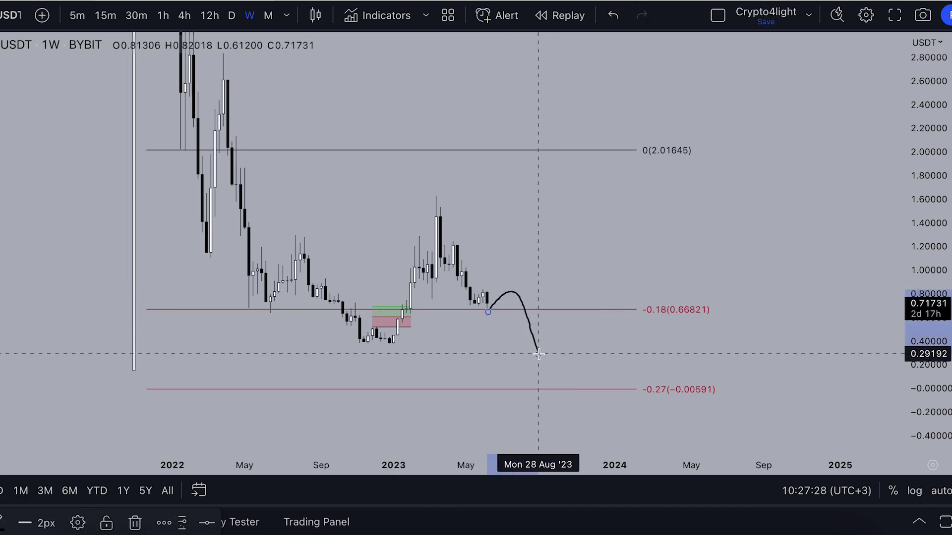
left_click(617, 17)
Draw a brush box around the labels of the 0.618 and 0.5 Fibonacci levels.
left_click_drag(822, 290, 820, 266)
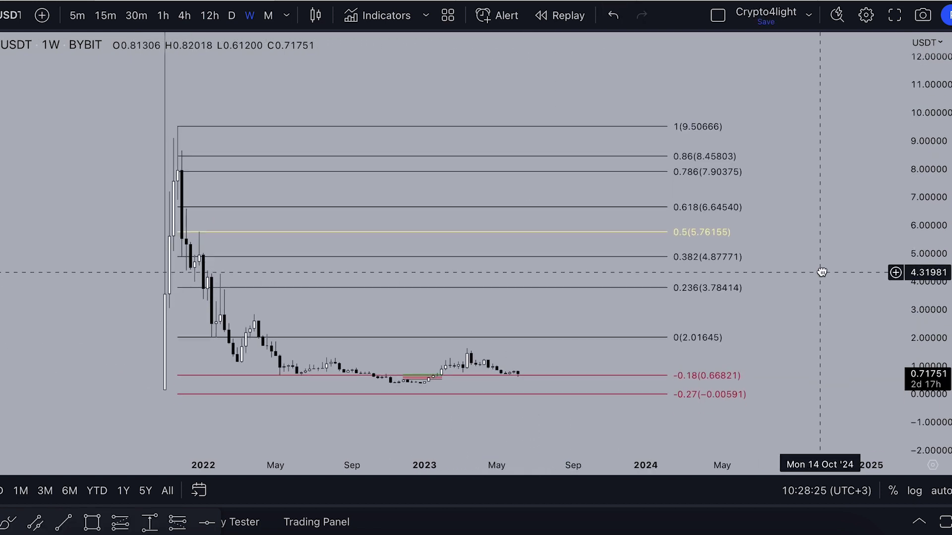
left_click(7, 524)
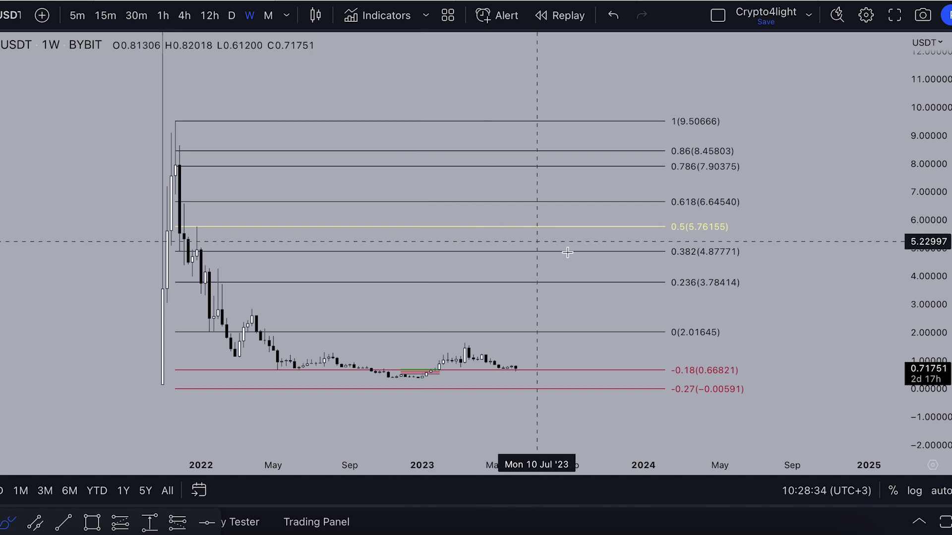
mouse_move(614, 194)
left_mouse_down()
mouse_move(647, 237)
mouse_move(794, 210)
mouse_move(618, 185)
left_mouse_up()
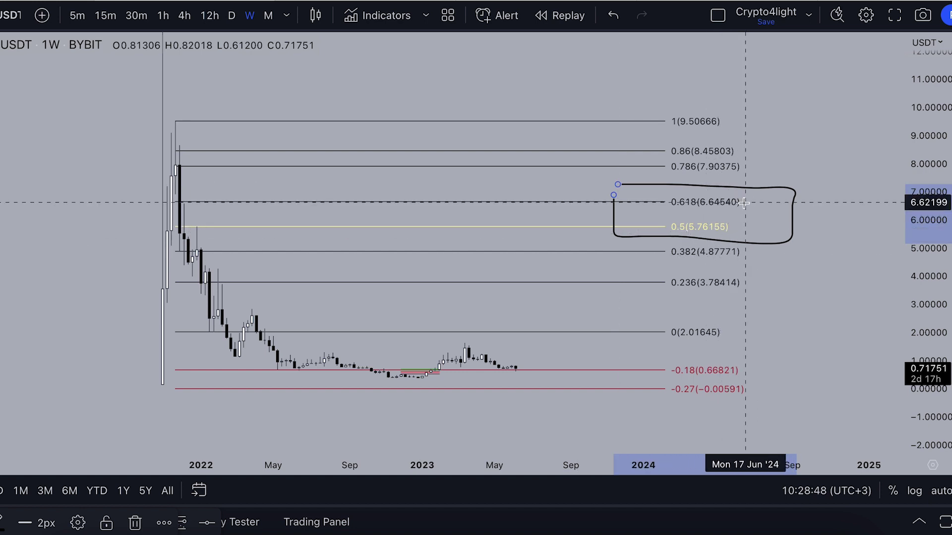
Mark the 1.618, 2.618 and 3.618 Fibonacci extension levels with brush strokes beside their labels.
left_click_drag(934, 135, 925, 331)
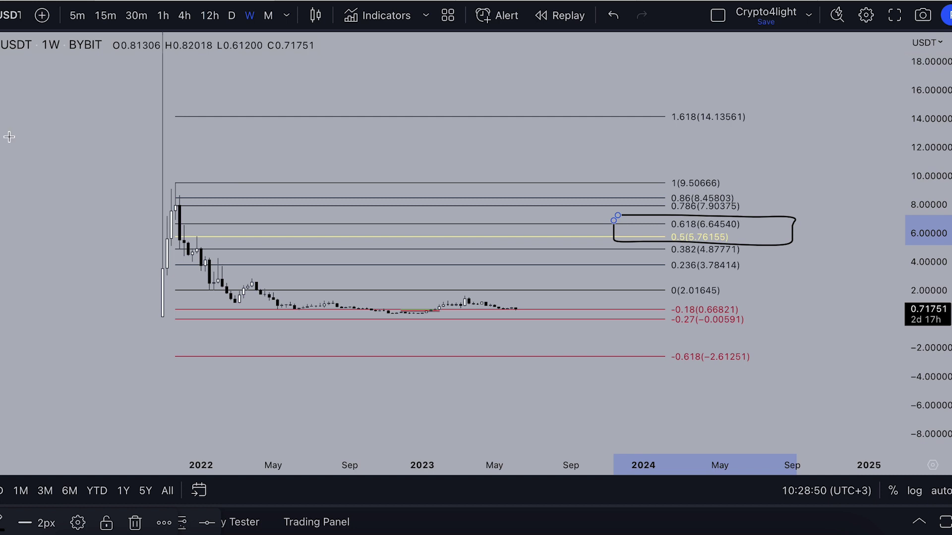
left_click_drag(9, 137, 0, 238)
left_click_drag(915, 177, 915, 266)
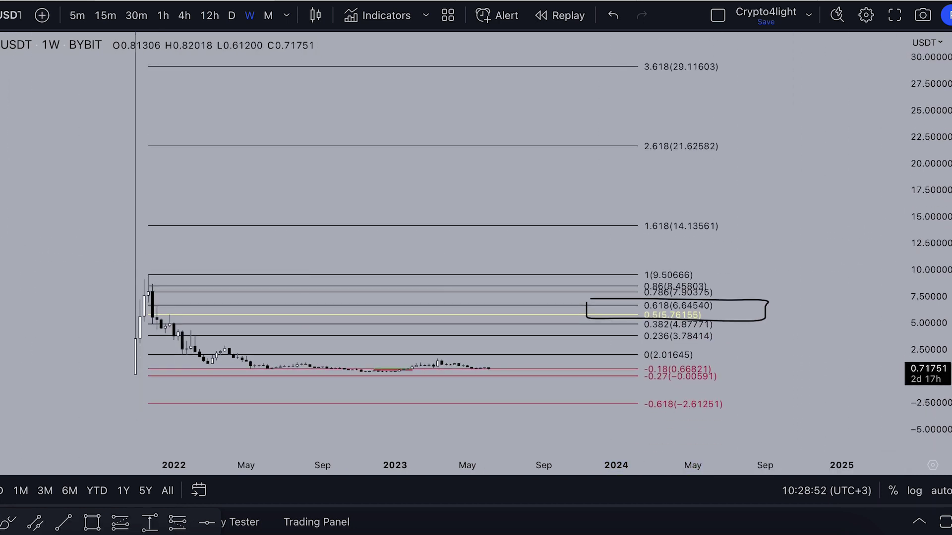
mouse_move(620, 213)
left_mouse_down()
mouse_move(616, 246)
mouse_move(740, 242)
left_mouse_up()
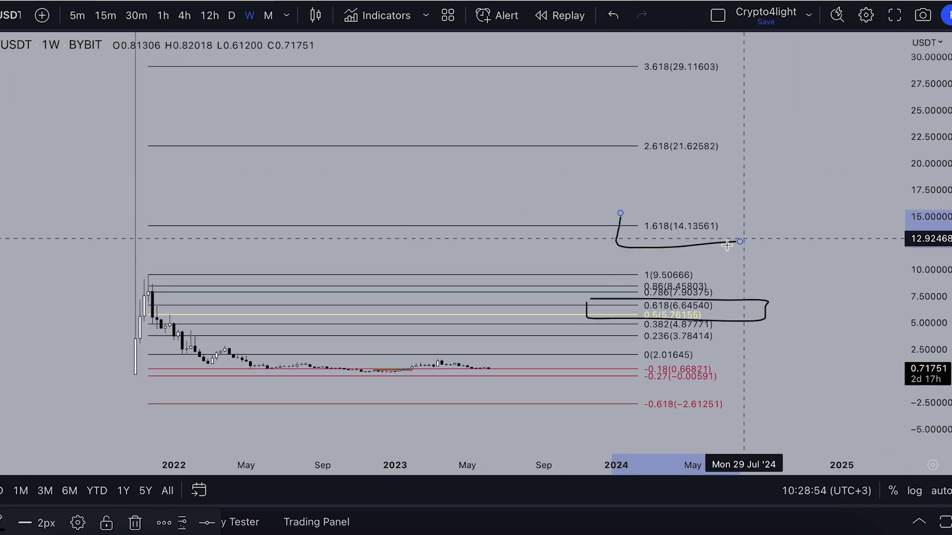
left_click_drag(637, 128, 719, 169)
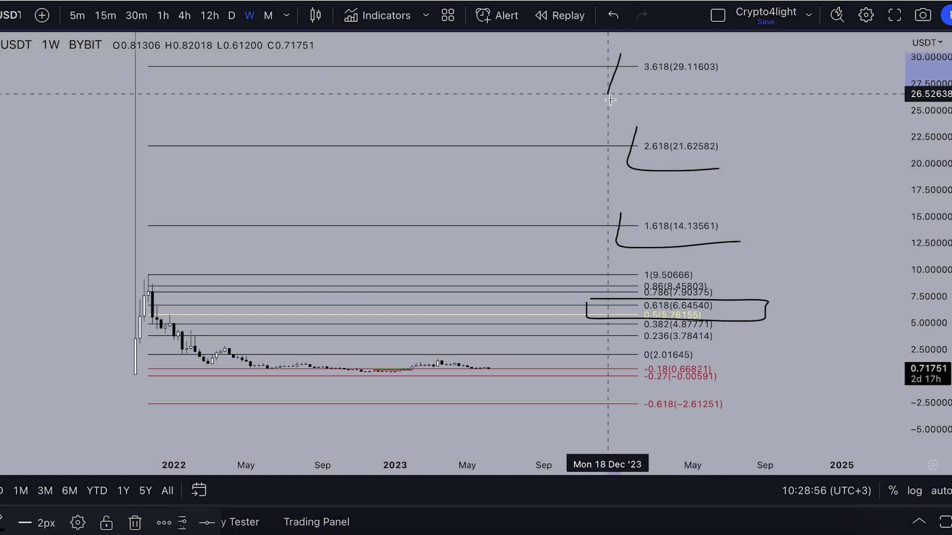
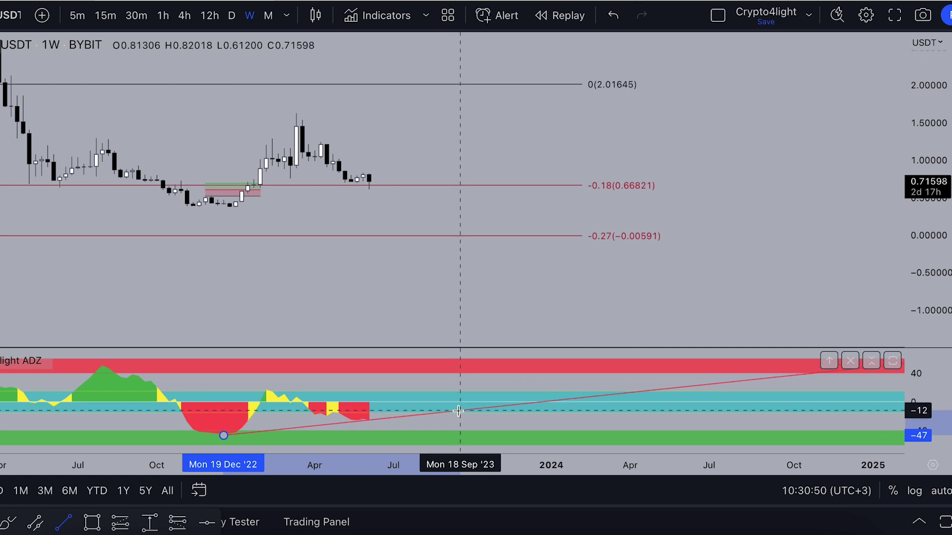
Brush a projected price path from the current candle up to the 0 level, circle that level's label, and undo the circle.
left_click(37, 172)
mouse_move(369, 183)
left_mouse_down()
mouse_move(402, 113)
mouse_move(449, 81)
mouse_move(478, 134)
left_mouse_up()
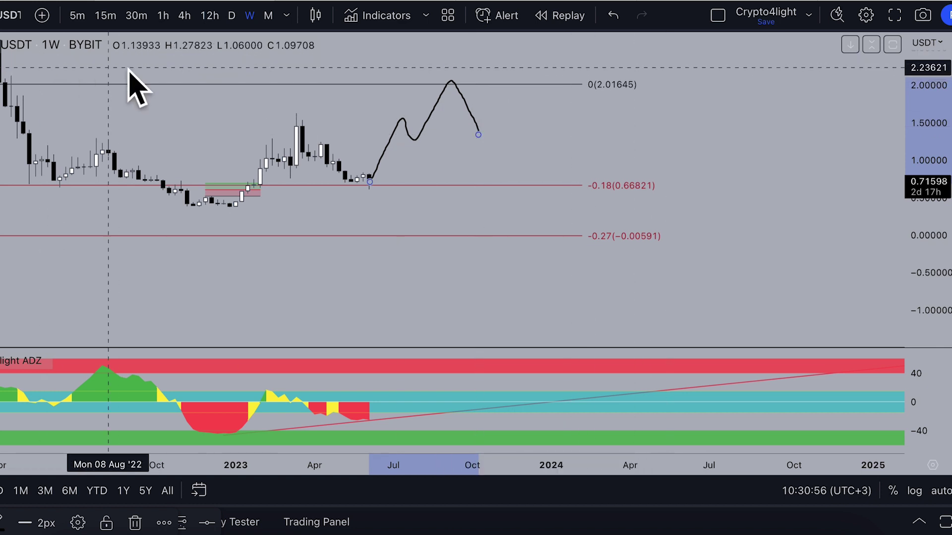
mouse_move(609, 68)
left_mouse_down()
mouse_move(541, 76)
mouse_move(623, 93)
left_mouse_up()
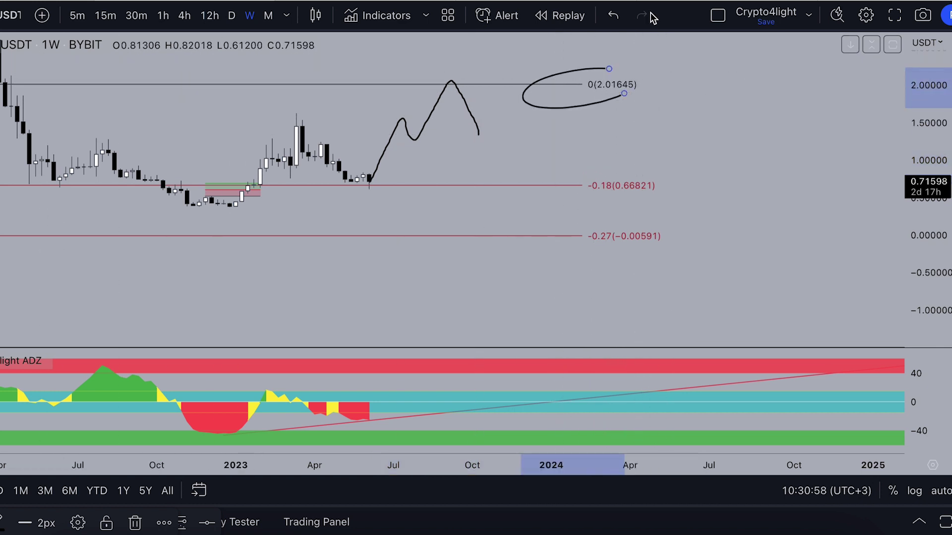
left_click(615, 16)
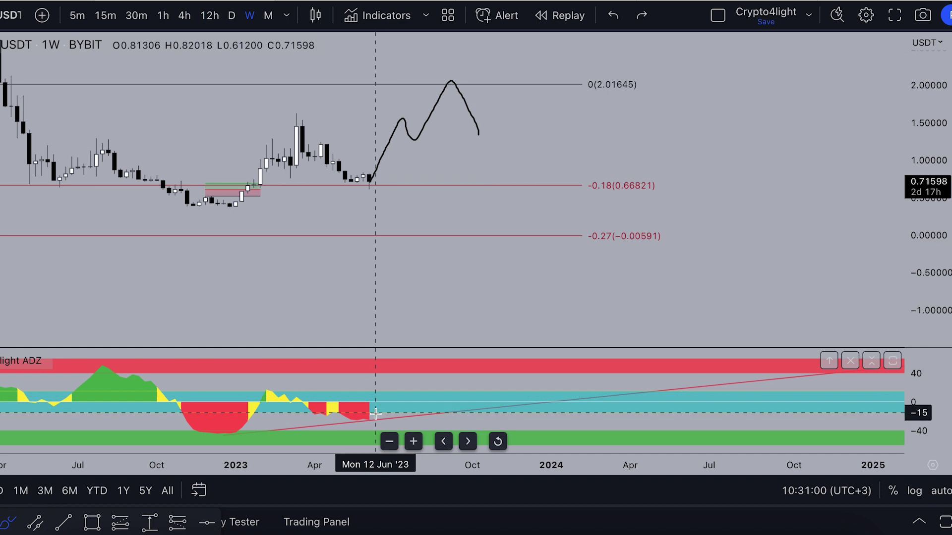
Brush a bounce back to the red trendline in the ADZ indicator, and undo it together with the projected price path.
left_click_drag(371, 418, 407, 390)
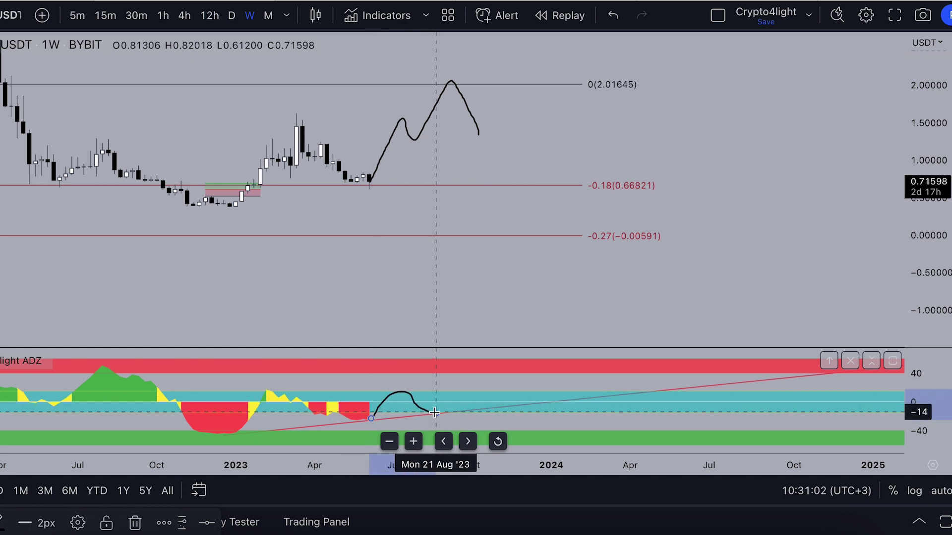
left_click(614, 16)
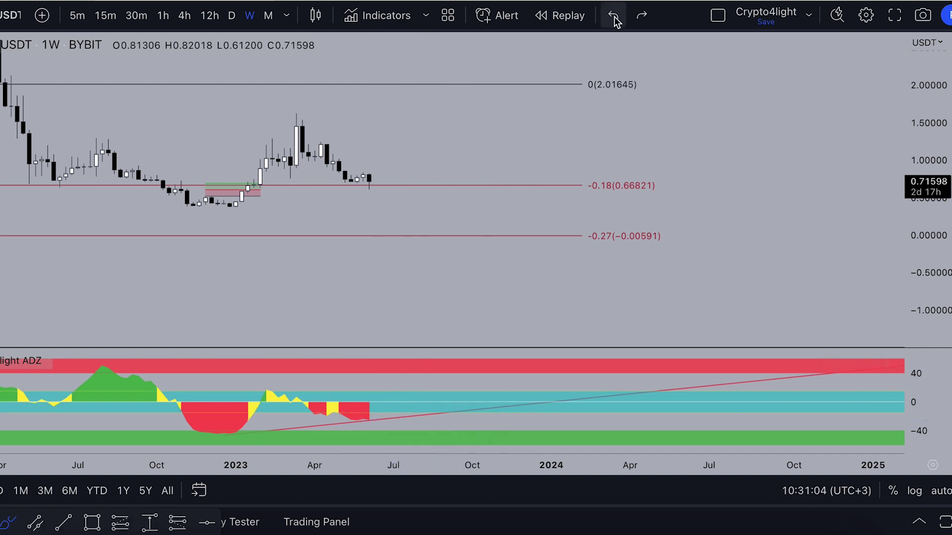
Switch to the monthly timeframe and brush a projected wave on the ADZ indicator from mid-2023 to early 2025, peaking in the red zone.
scroll(542, 163, "down", 3)
left_click(268, 16)
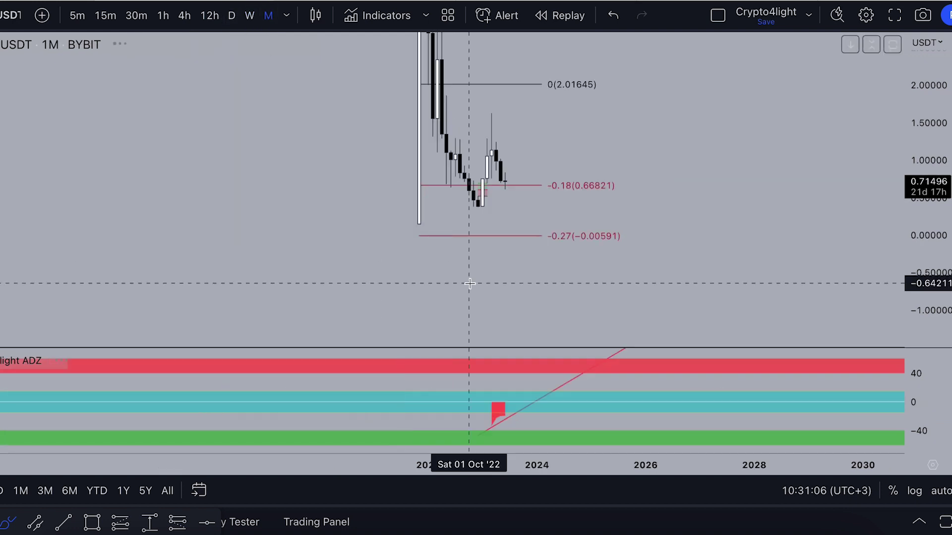
left_click(1, 132)
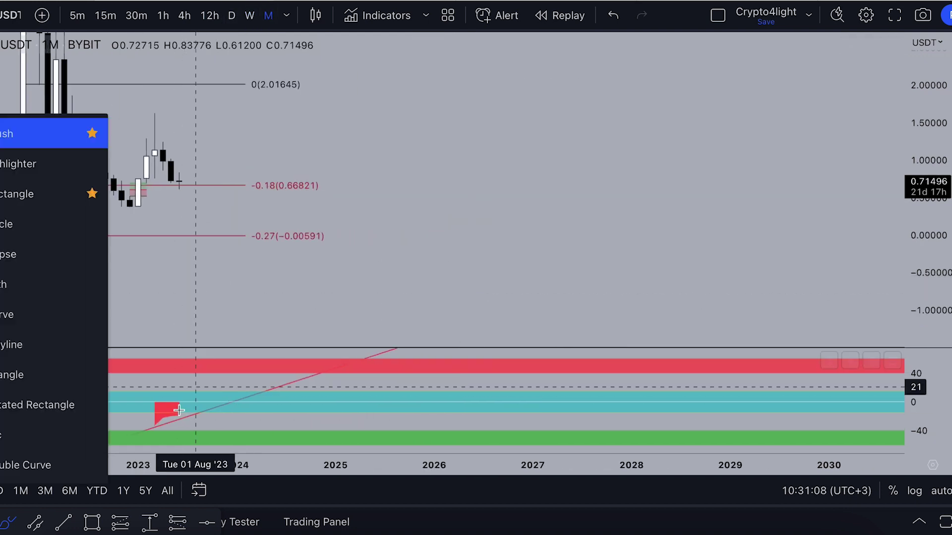
left_click(20, 132)
left_click_drag(179, 421, 227, 368)
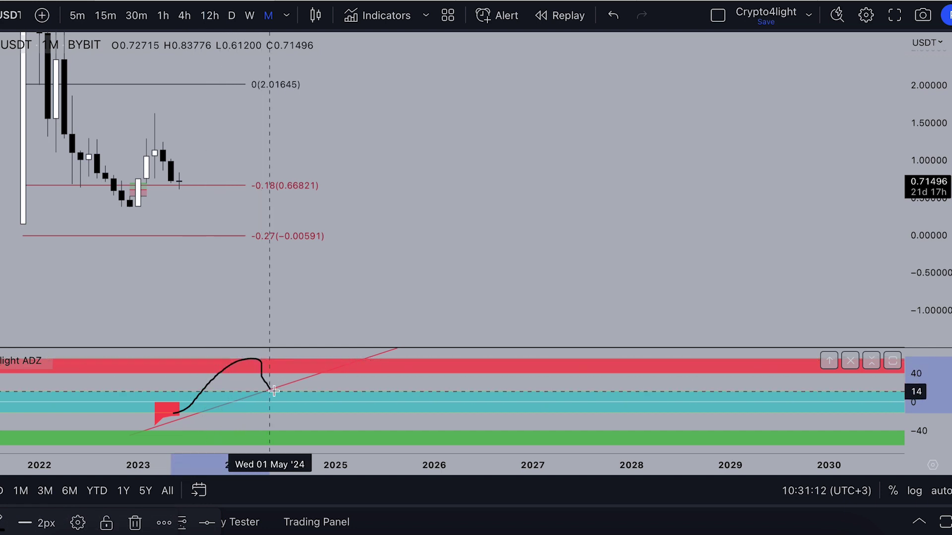
left_click_drag(349, 409, 350, 411)
left_click_drag(297, 348, 366, 401)
Enlarge the ADZ indicator pane and brush a stepped price path from the current candle up to the 1.618 level in late 2025.
left_click_drag(432, 400, 433, 319)
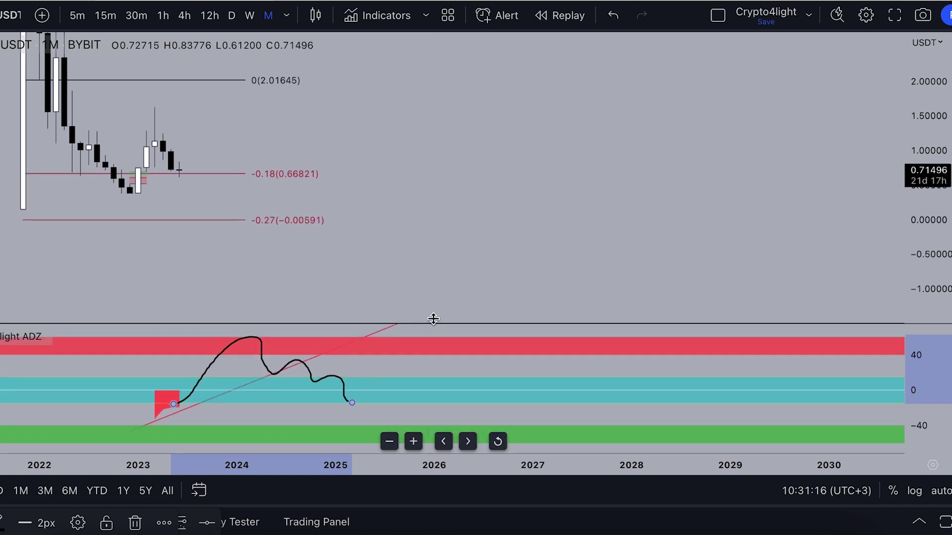
scroll(744, 179, "down", 2)
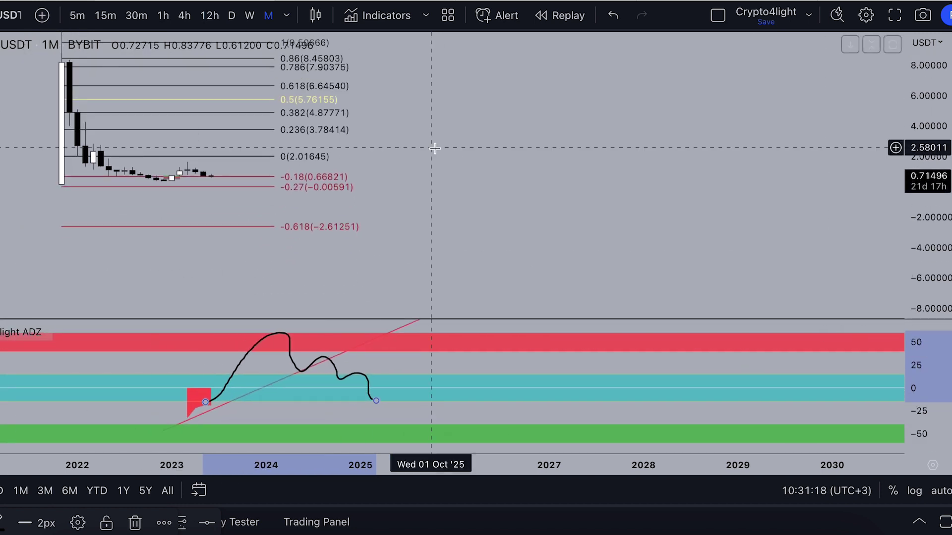
left_click_drag(436, 149, 601, 235)
mouse_move(384, 261)
left_mouse_down()
mouse_move(489, 191)
mouse_move(537, 111)
mouse_move(597, 54)
left_mouse_up()
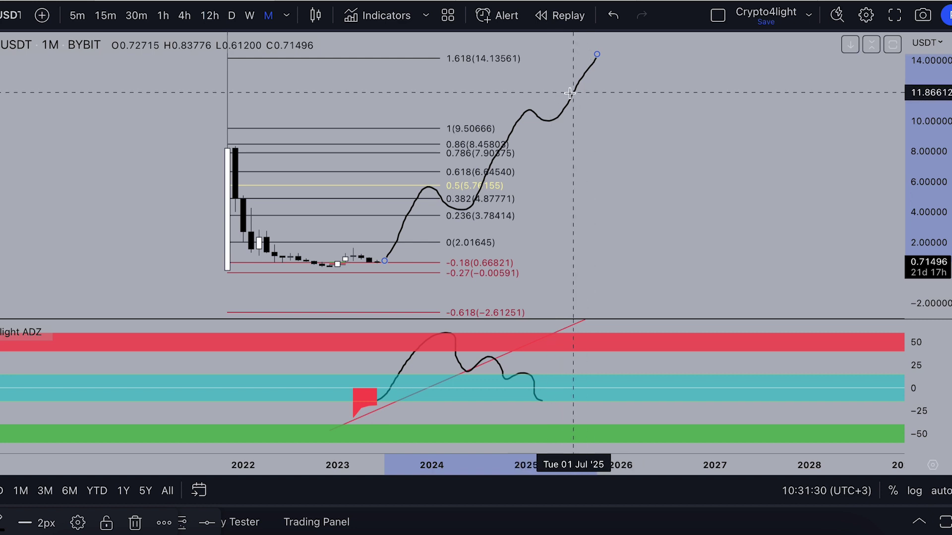
Brush two short rising strokes beside the projected price path, near 0.618 and above the 1 level, and undo them.
left_click_drag(394, 192, 417, 173)
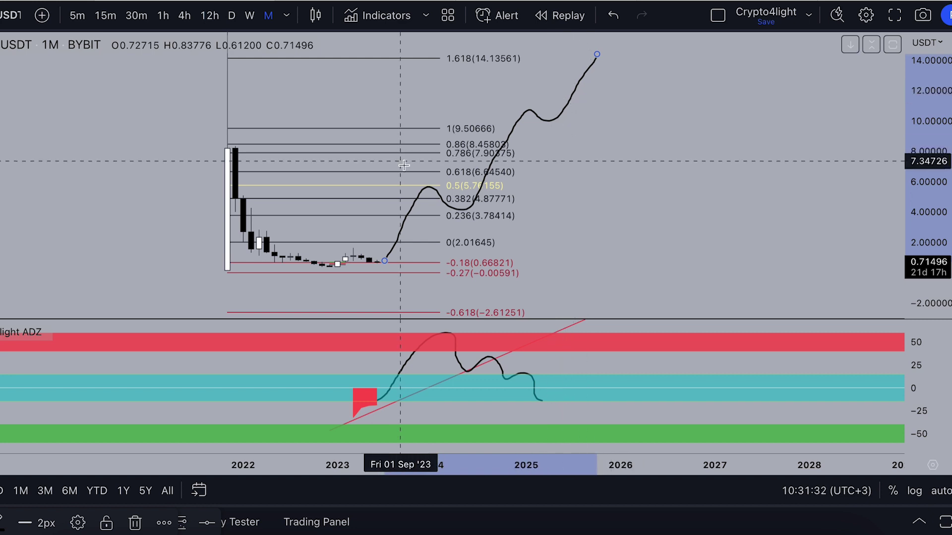
left_click_drag(489, 94, 510, 81)
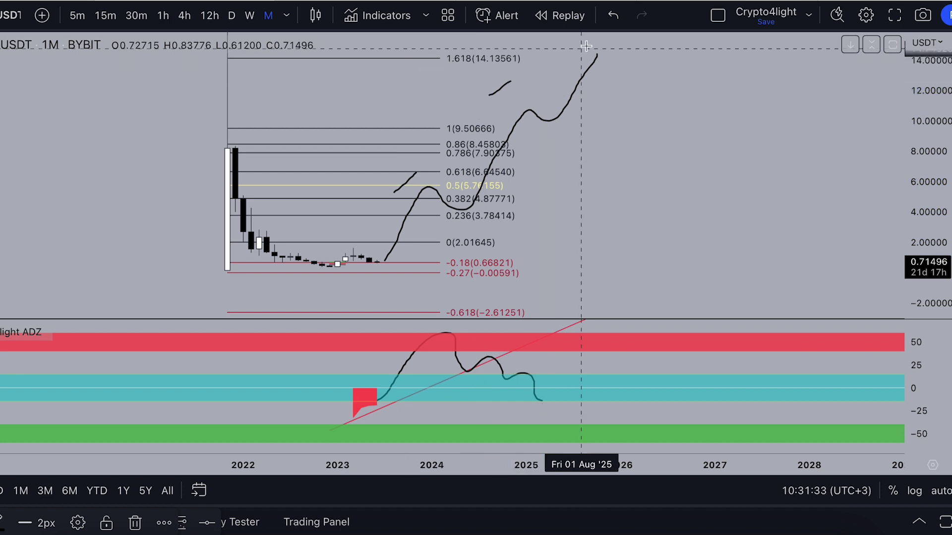
left_click(615, 16)
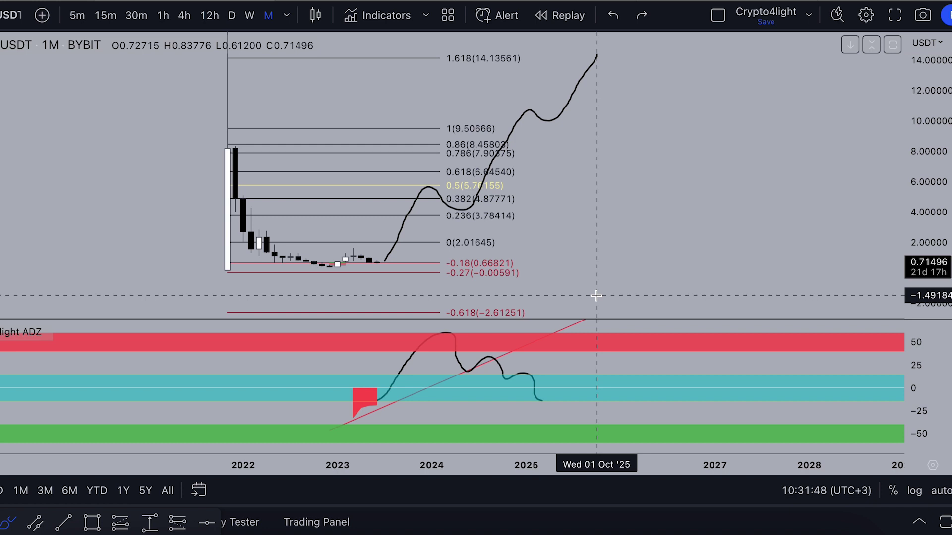
scroll(597, 293, "up", 3)
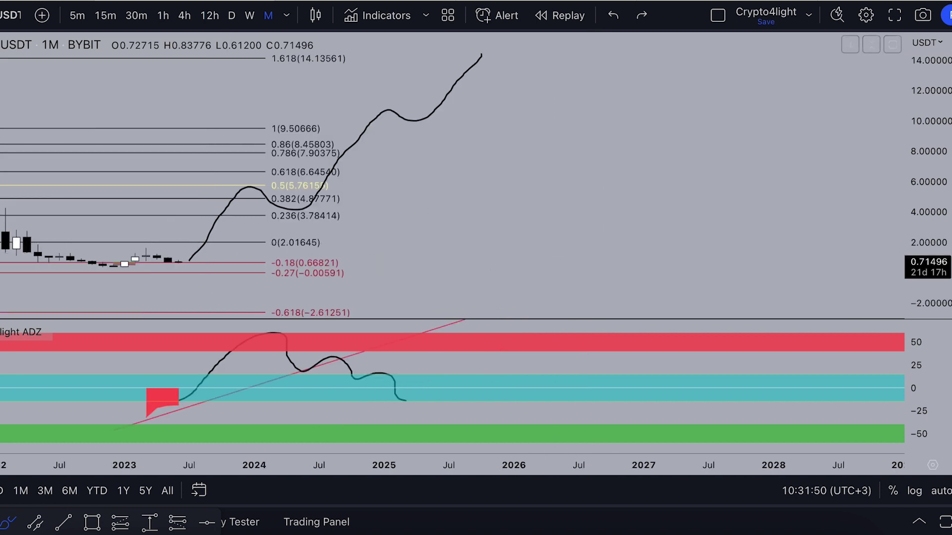
Delete the projected price path, the brushed wave on the ADZ indicator and the rising red trendline.
left_click(362, 138)
key("Delete")
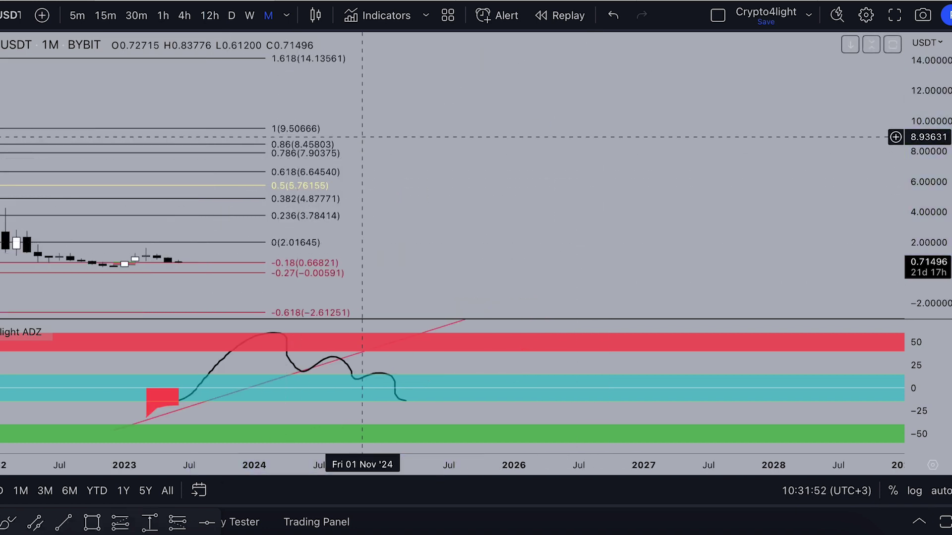
left_click(353, 368)
key("Delete")
left_click(345, 366)
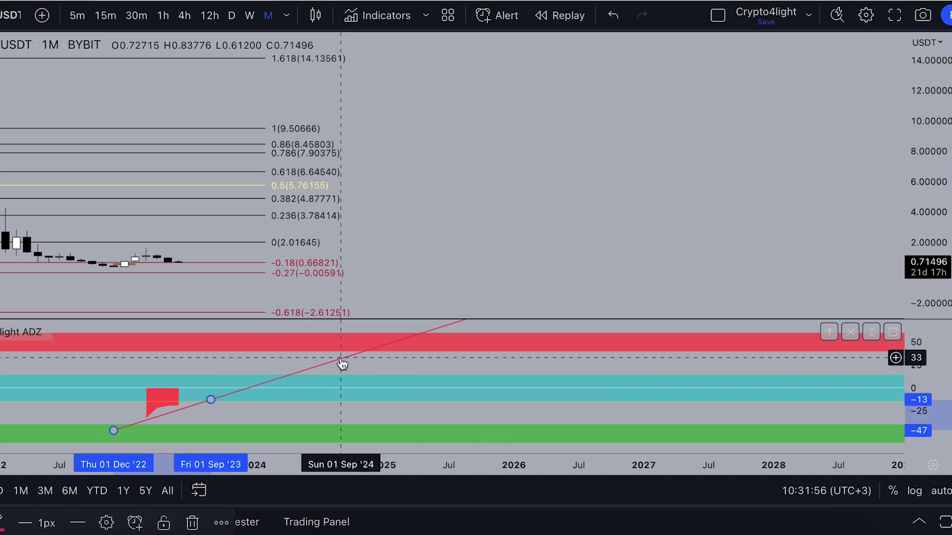
key("Delete")
Brush loops around the 0.382–0.618, 0.86–1 and 1.618 Fibonacci labels, and undo them.
left_click_drag(374, 329, 621, 242)
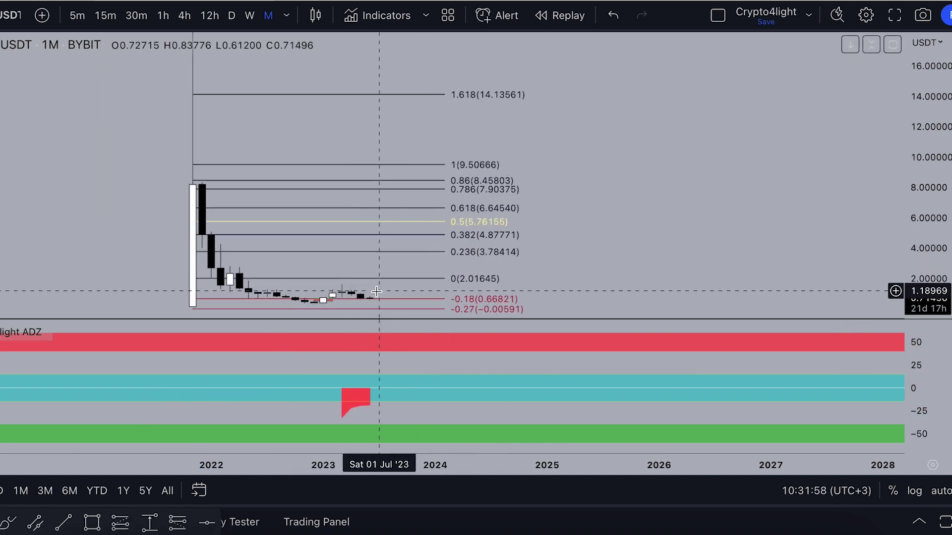
left_click_drag(714, 202, 716, 189)
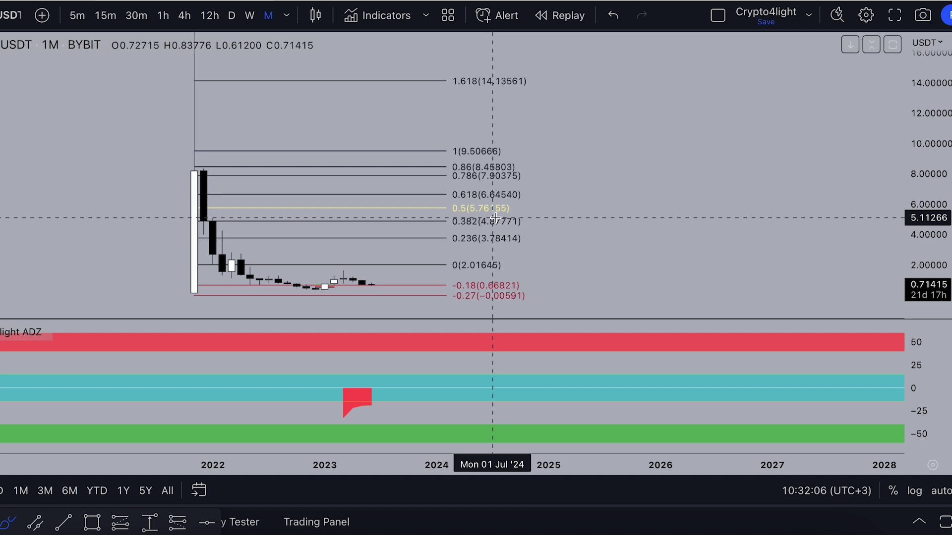
mouse_move(431, 191)
left_mouse_down()
mouse_move(428, 212)
mouse_move(585, 193)
mouse_move(464, 186)
left_mouse_up()
mouse_move(427, 133)
left_mouse_down()
mouse_move(427, 150)
mouse_move(548, 163)
mouse_move(483, 142)
left_mouse_up()
mouse_move(455, 68)
left_mouse_down()
mouse_move(585, 99)
mouse_move(503, 68)
left_mouse_up()
left_click(613, 16)
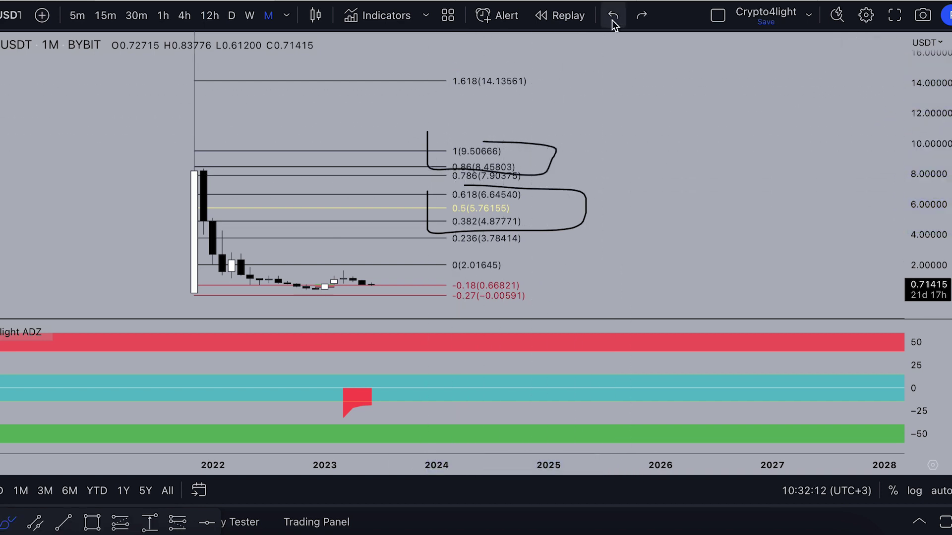
Brush a nearly horizontal stroke from the first monthly candles along the 0.86 level into 2023, and undo it.
left_click_drag(916, 147, 918, 271)
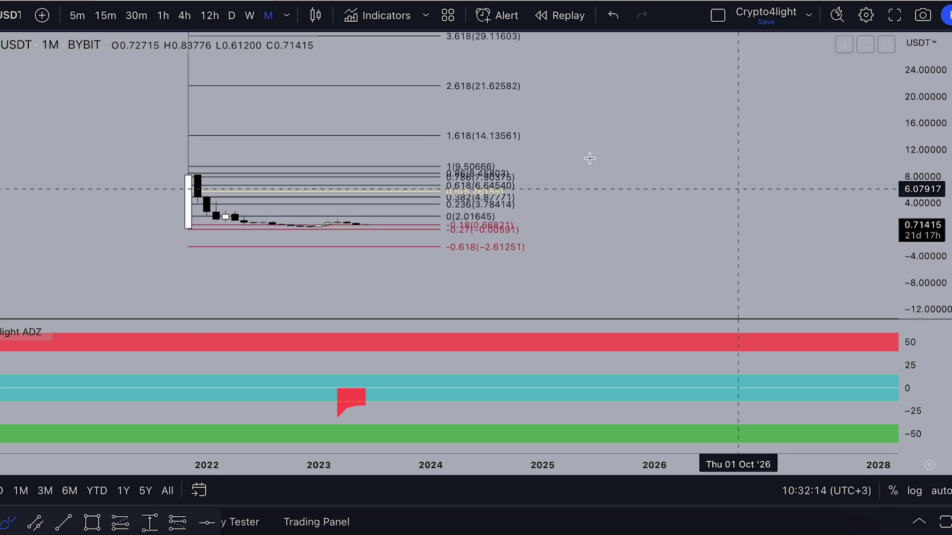
left_click_drag(172, 171, 337, 174)
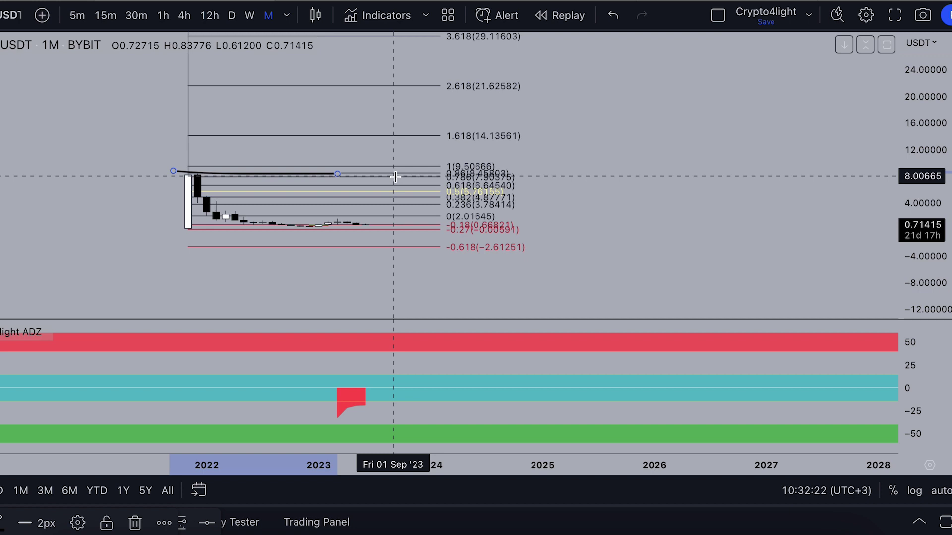
left_click(613, 16)
Switch the chart to the weekly timeframe, framing the candles with the Fibonacci levels from -0.27 to 1.
left_click_drag(915, 281, 892, 143)
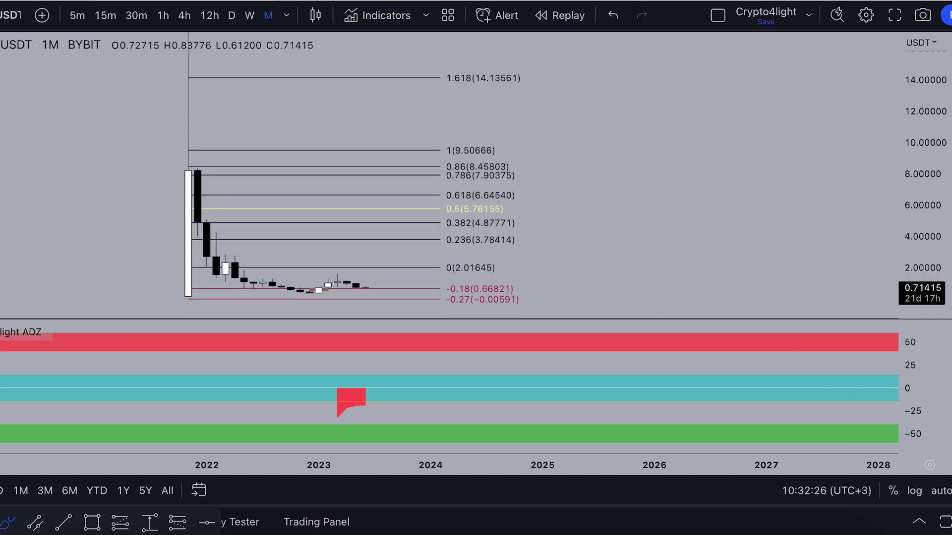
left_click_drag(597, 155, 651, 132)
left_click_drag(937, 260, 934, 241)
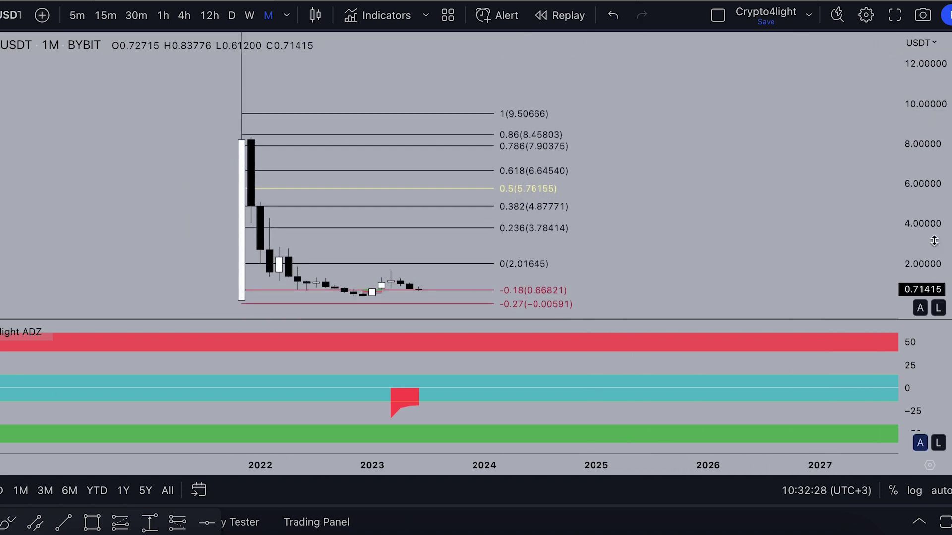
left_click_drag(774, 218, 802, 179)
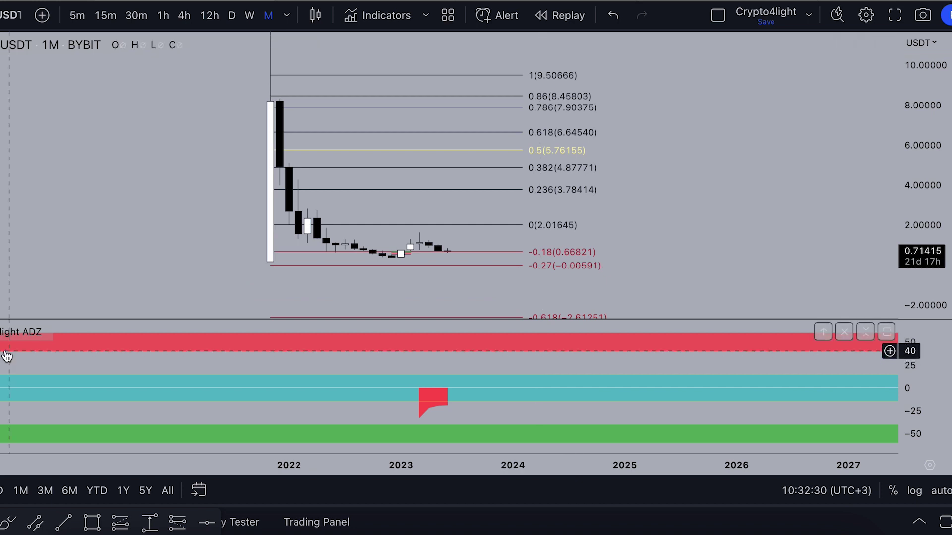
left_click(252, 21)
scroll(273, 200, "down", 10)
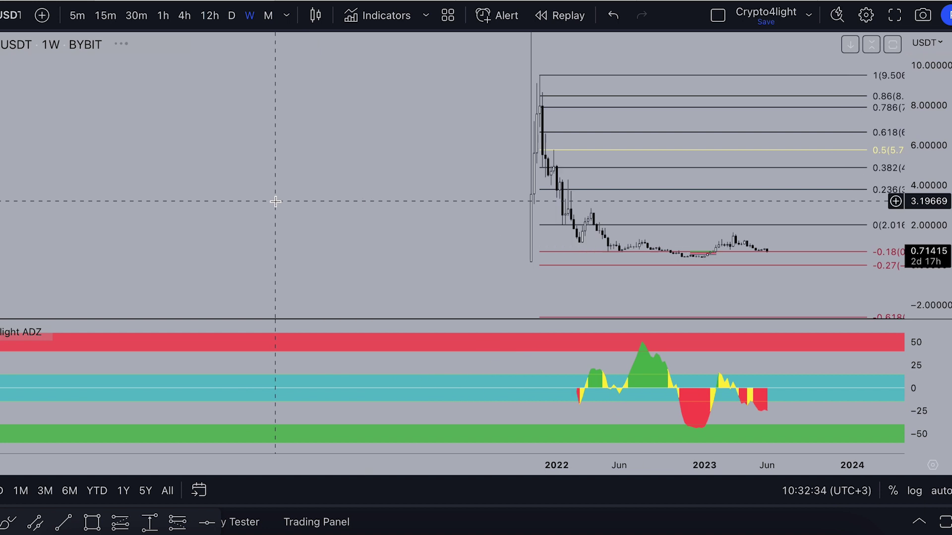
left_click_drag(322, 133, 61, 172)
scroll(61, 172, "up", 3)
left_click_drag(777, 205, 809, 188)
left_click_drag(944, 251, 945, 240)
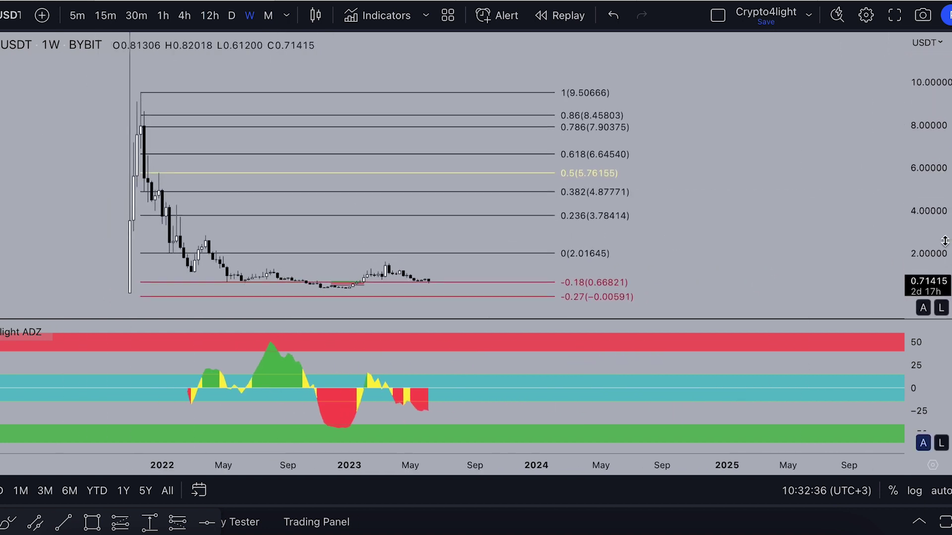
left_click_drag(796, 243, 799, 213)
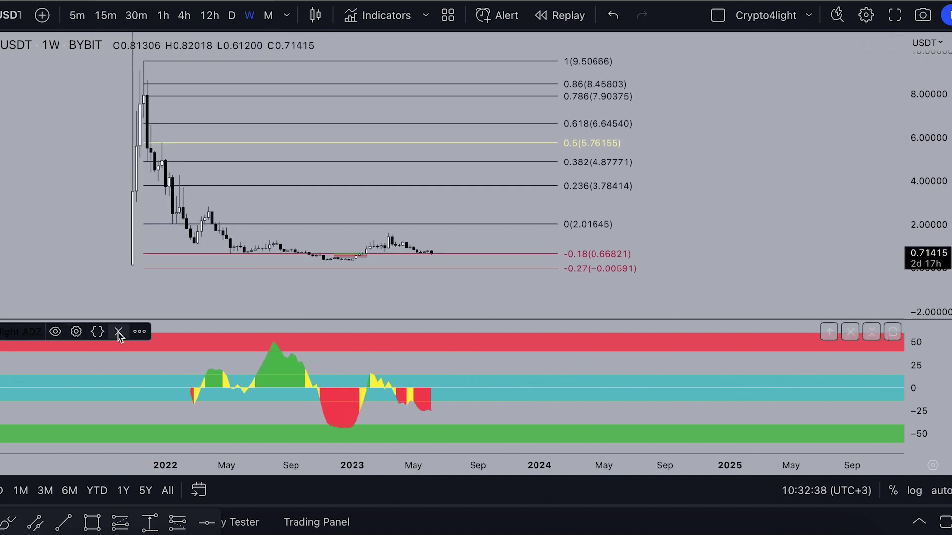
Replace the ADZ indicator with the Crypto4light Direction script.
left_click(119, 332)
left_click(380, 15)
left_click(369, 192)
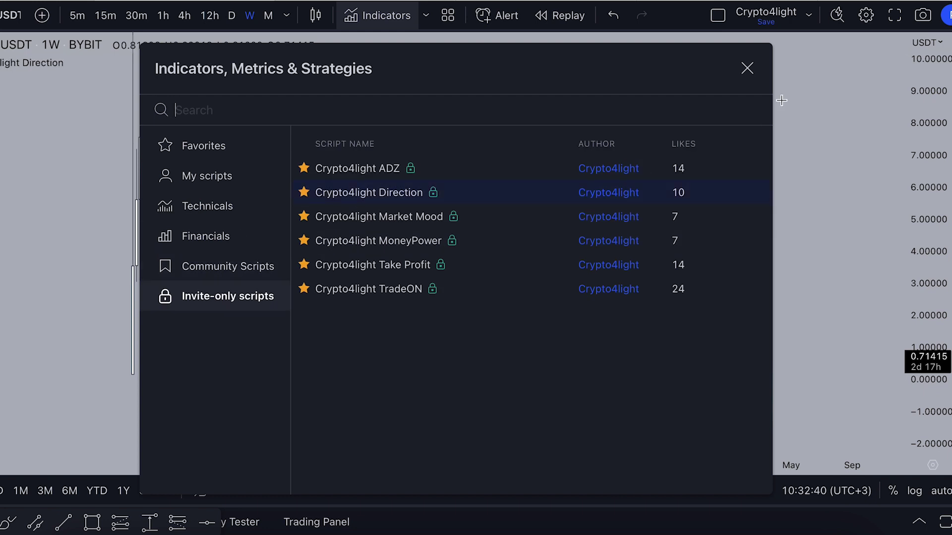
left_click(748, 68)
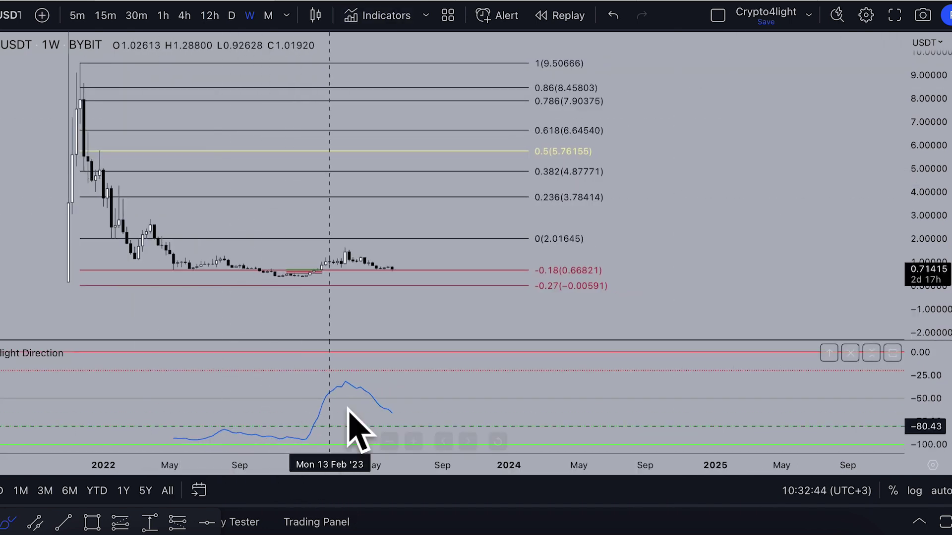
scroll(452, 238, "down", 1)
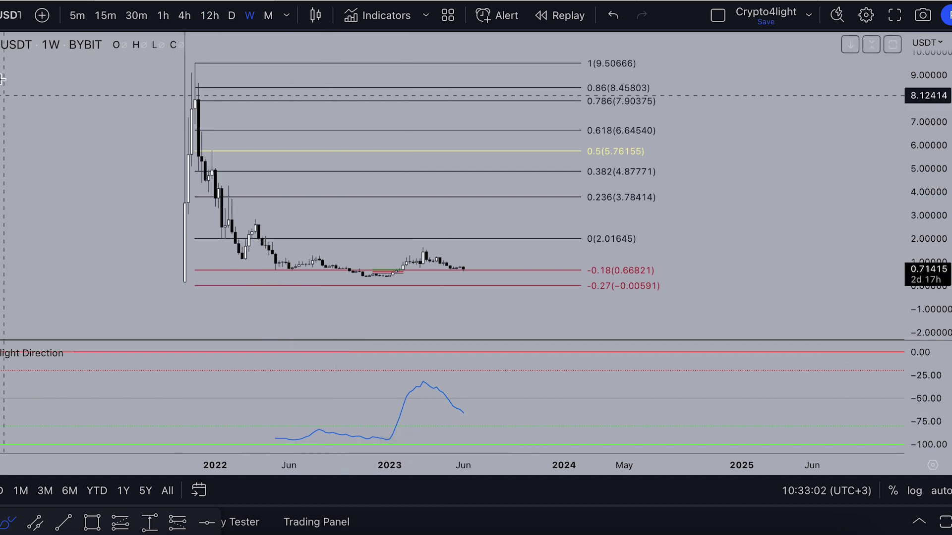
Replace the Direction indicator with the Crypto4light Market Mood script.
mouse_move(98, 353)
left_click(140, 354)
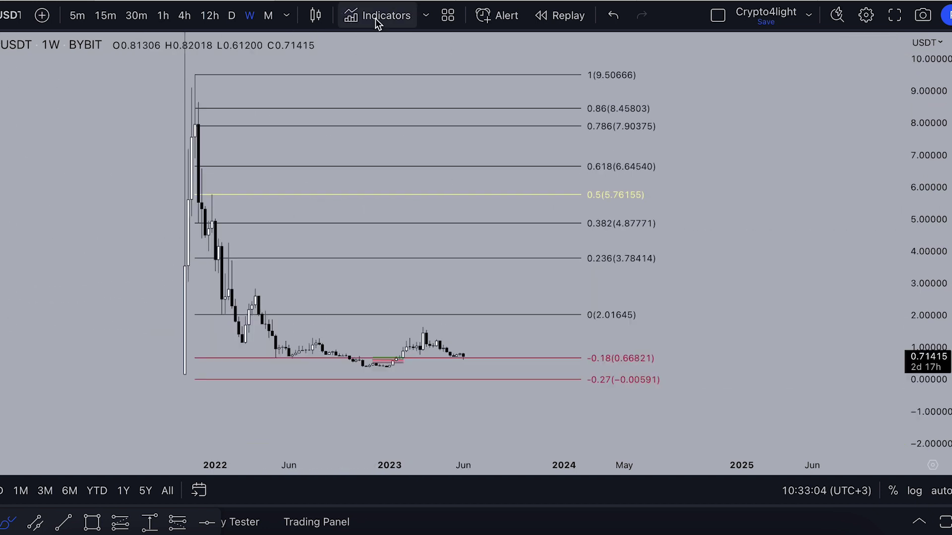
left_click(378, 16)
left_click(365, 217)
key("Escape")
Brush a loop around the red Market Mood area from late 2021 to autumn 2022, and undo it.
mouse_move(255, 429)
left_mouse_down()
mouse_move(183, 391)
mouse_move(99, 421)
mouse_move(193, 441)
left_mouse_up()
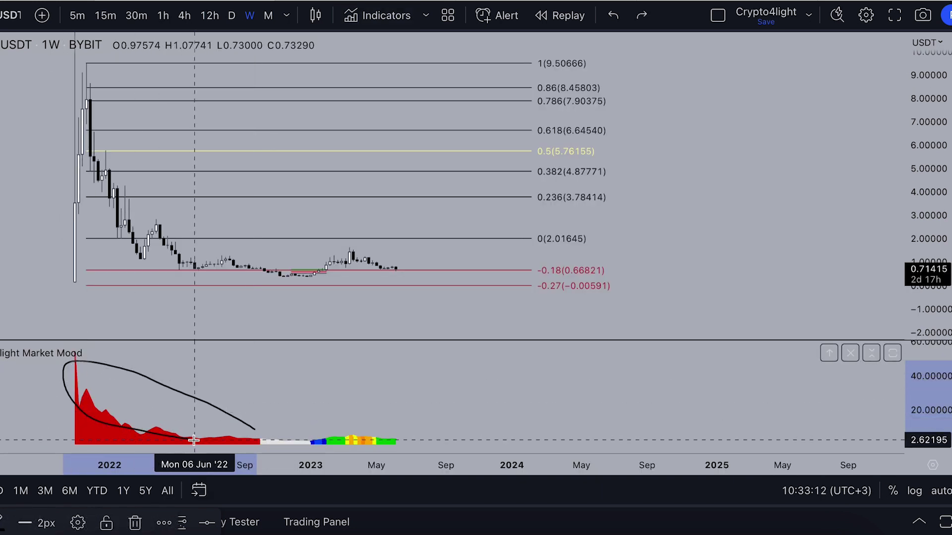
left_click(613, 16)
Examine the weekly candles around the -0.18 level against the Market Mood colour zones from late 2022 to mid-2023.
scroll(357, 266, "up", 2)
left_click_drag(766, 168, 876, 152)
left_click_drag(931, 266, 931, 151)
left_click_drag(756, 317, 807, 157)
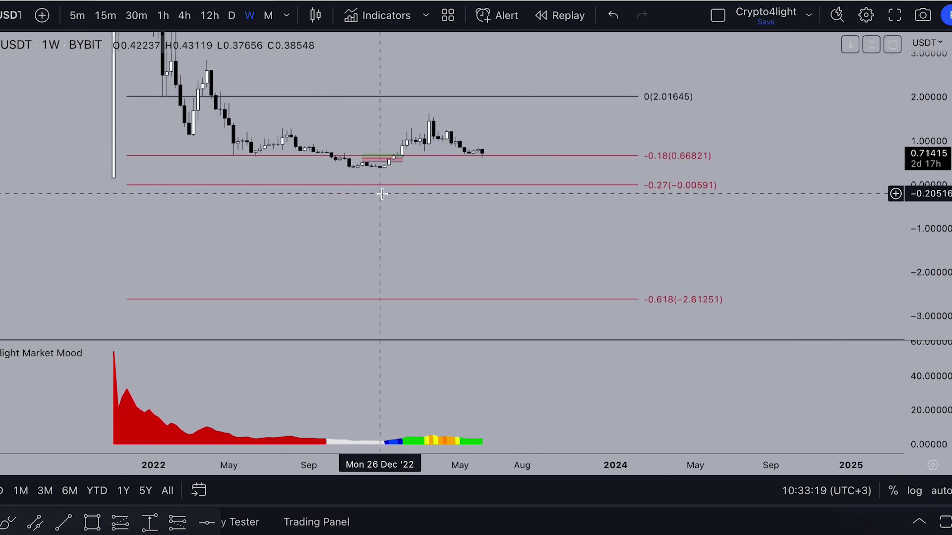
scroll(359, 293, "up", 2)
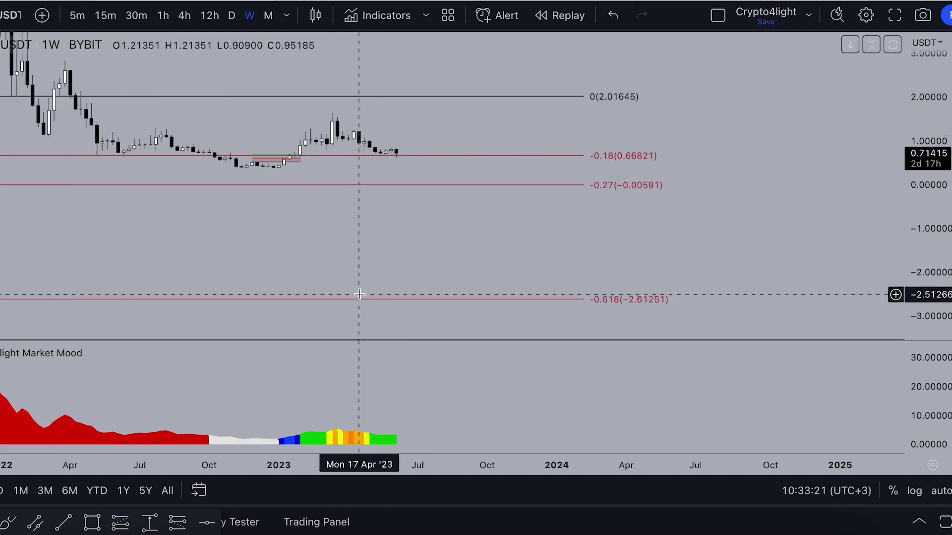
left_click_drag(908, 261, 878, 142)
left_click_drag(757, 202, 854, 316)
left_click_drag(922, 266, 907, 178)
left_click_drag(804, 214, 826, 172)
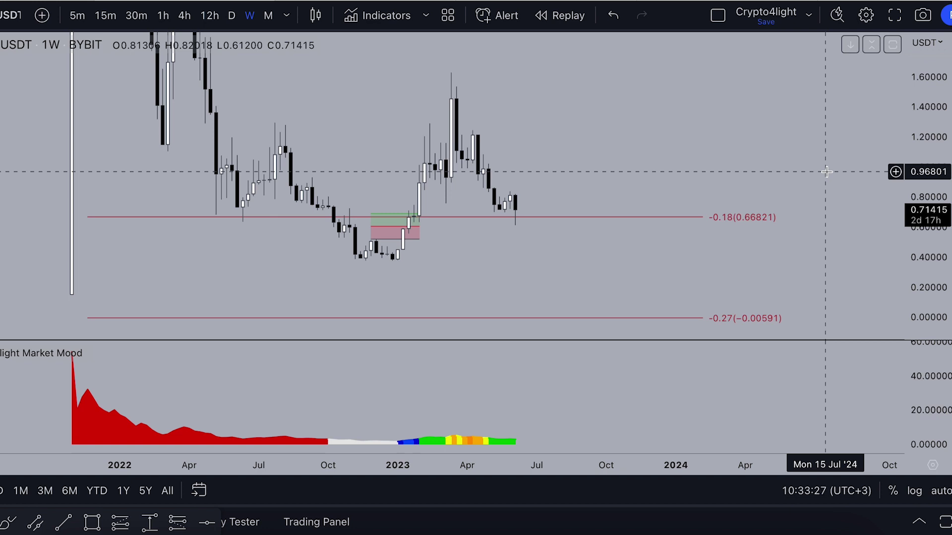
scroll(337, 382, "right", 5)
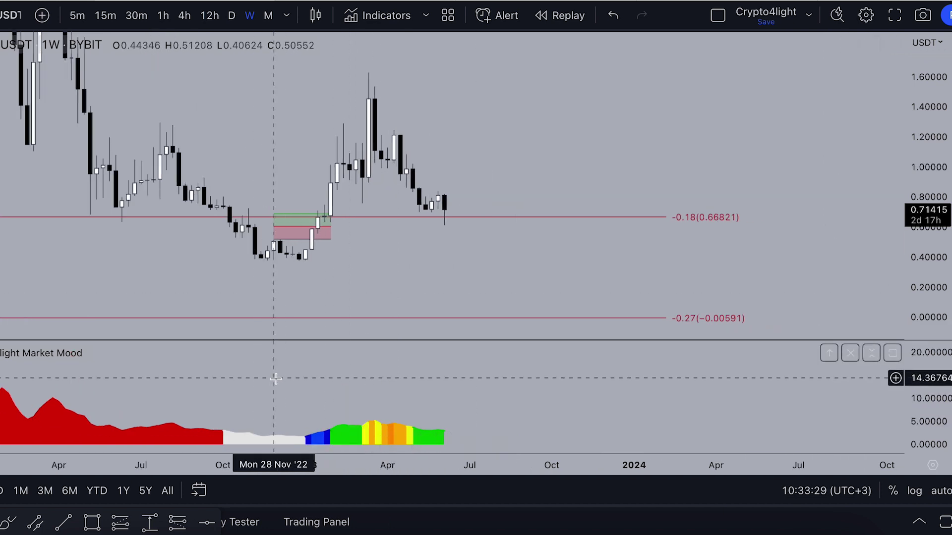
scroll(262, 378, "left", 2)
scroll(255, 378, "right", 3)
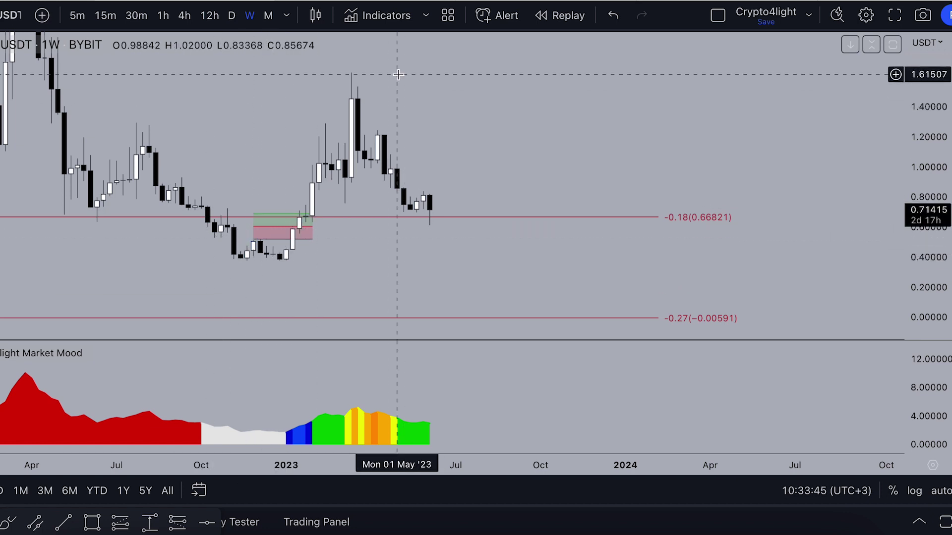
Brush a large cross, a steep stroke and a short stroke in the empty area beside the latest candles, and undo them.
left_click(7, 523)
left_click_drag(483, 108, 547, 203)
left_click_drag(552, 113, 448, 239)
mouse_move(591, 110)
left_mouse_down()
mouse_move(599, 153)
mouse_move(585, 219)
left_mouse_up()
left_click(620, 16)
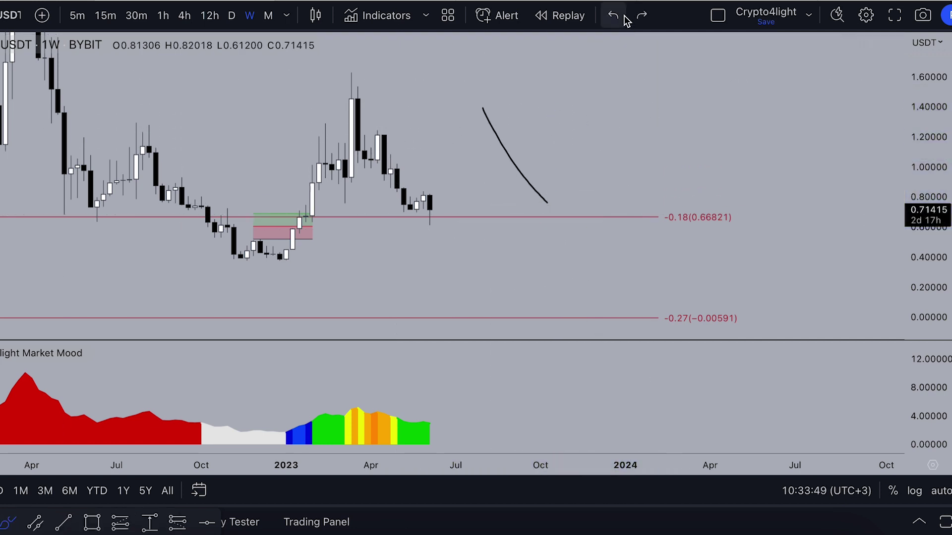
left_click(621, 17)
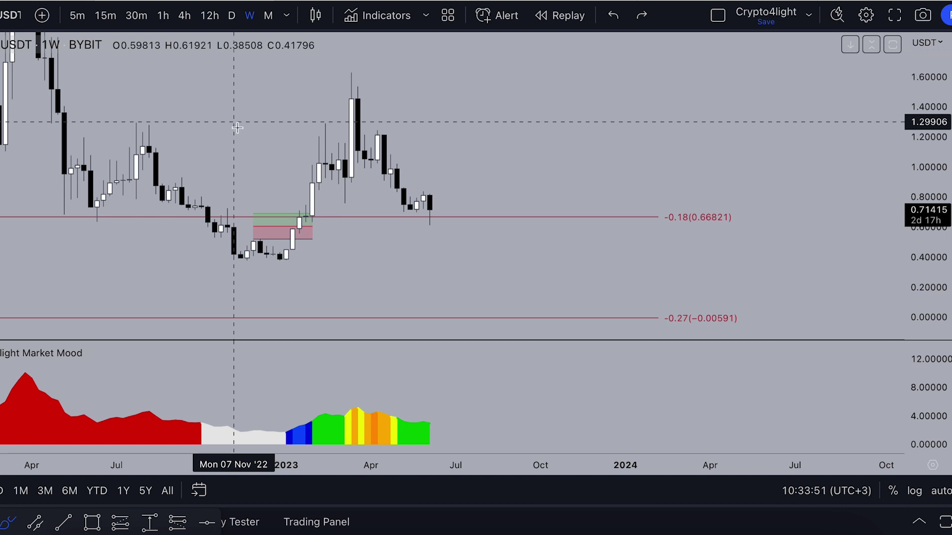
mouse_move(423, 123)
left_mouse_down()
mouse_move(425, 80)
mouse_move(448, 96)
left_mouse_up()
left_click(613, 15)
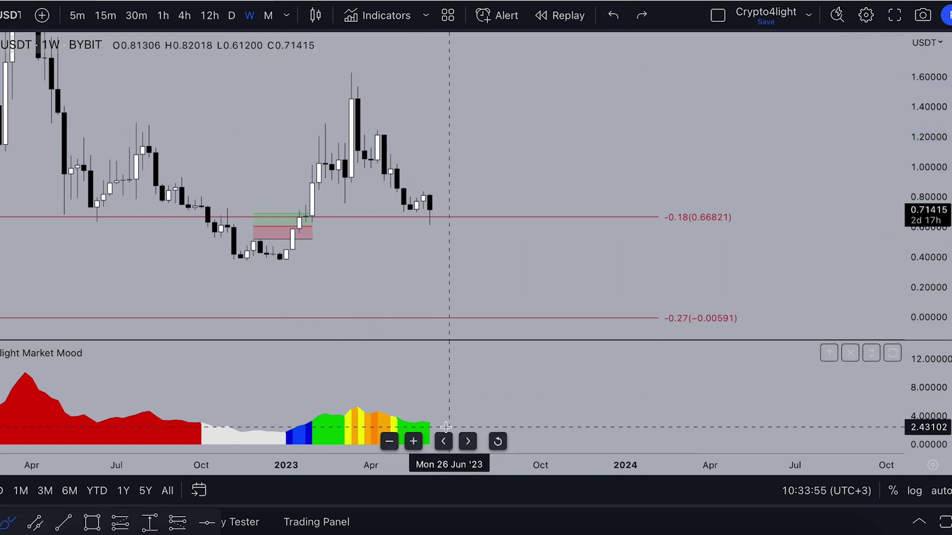
Brush falling strokes from the current candle and the end of Market Mood, then circle its blue zone and undo that circle.
scroll(423, 423, "up", 2)
left_click_drag(360, 206, 369, 220)
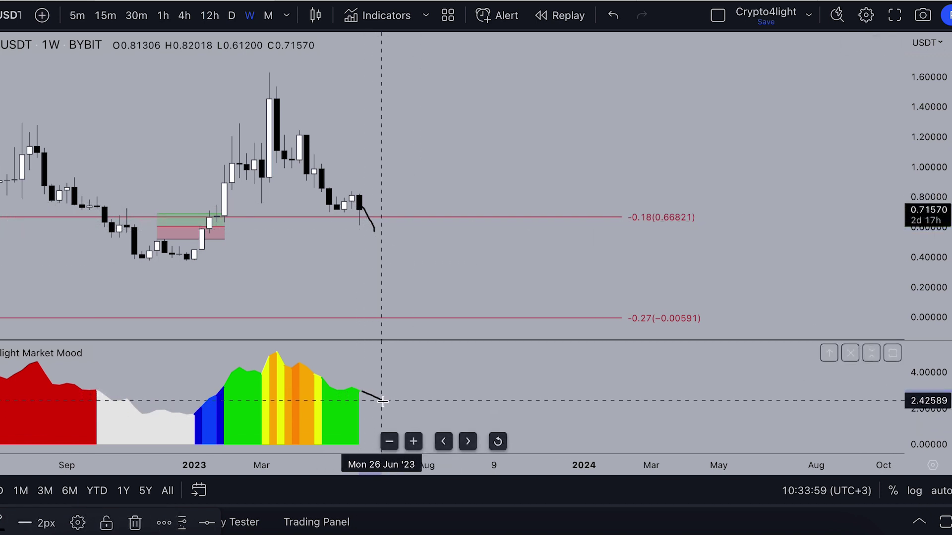
left_click_drag(409, 420, 412, 420)
left_click_drag(222, 387, 216, 411)
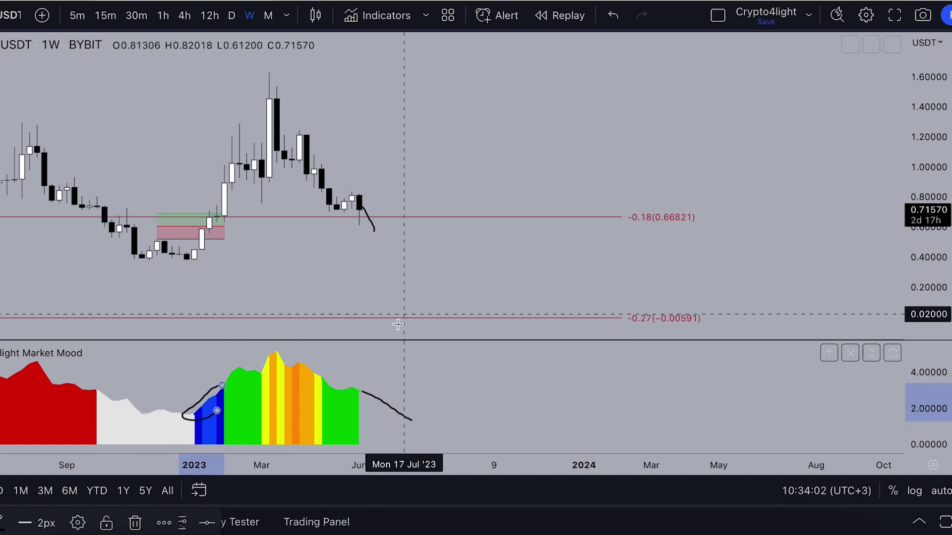
left_click(614, 17)
Brush a price path dipping to about 0.44 and rising to about 1.5, add a falling stroke from the 0 level, and undo all strokes.
mouse_move(367, 200)
left_mouse_down()
mouse_move(431, 165)
mouse_move(464, 89)
left_mouse_up()
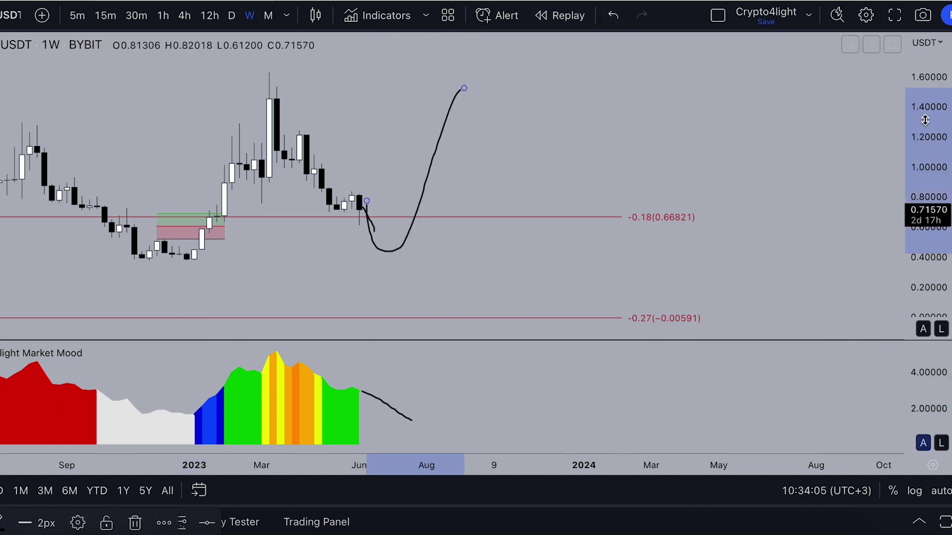
left_click_drag(925, 120, 923, 227)
scroll(616, 190, "down", 2)
left_click_drag(522, 78, 577, 125)
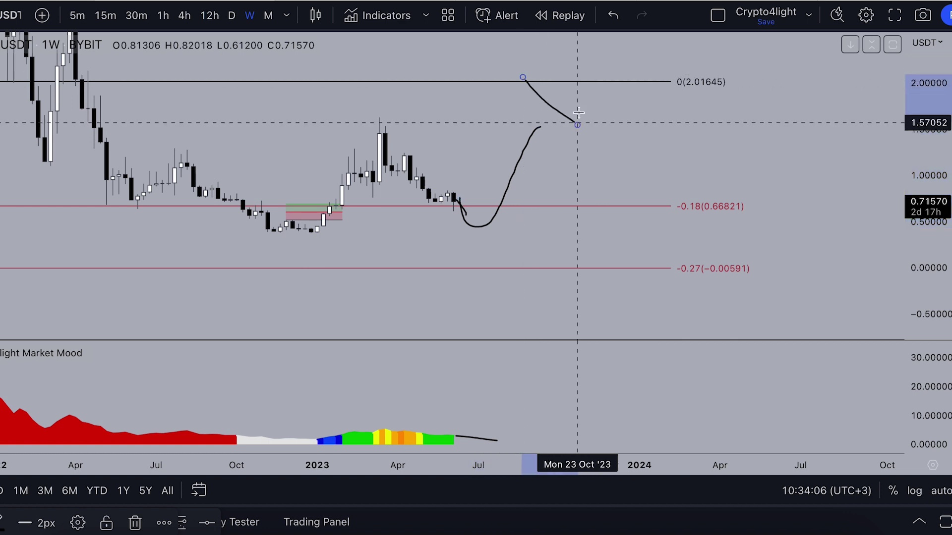
left_click(616, 24)
left_click(619, 25)
scroll(378, 304, "down", 3)
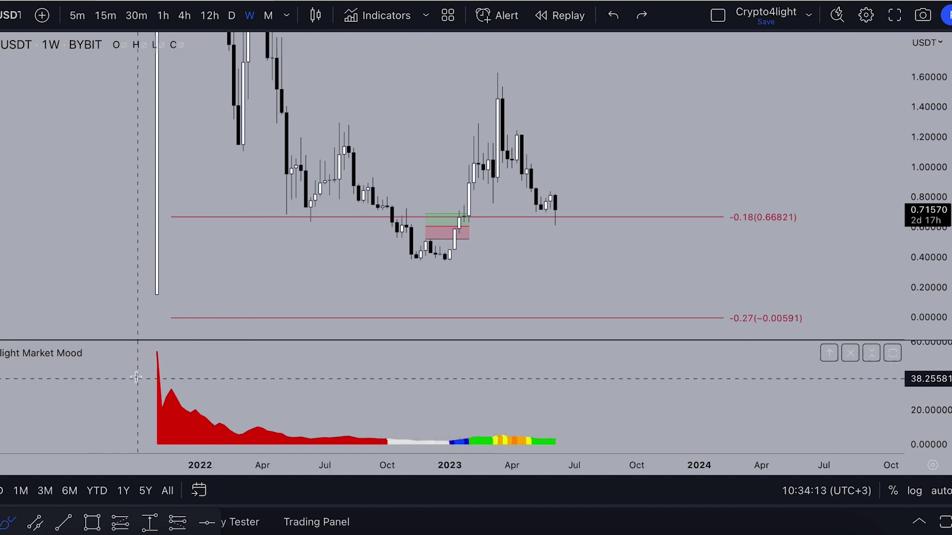
Replace the Market Mood indicator with the Crypto4light TradeON script.
mouse_move(131, 367)
left_click(157, 354)
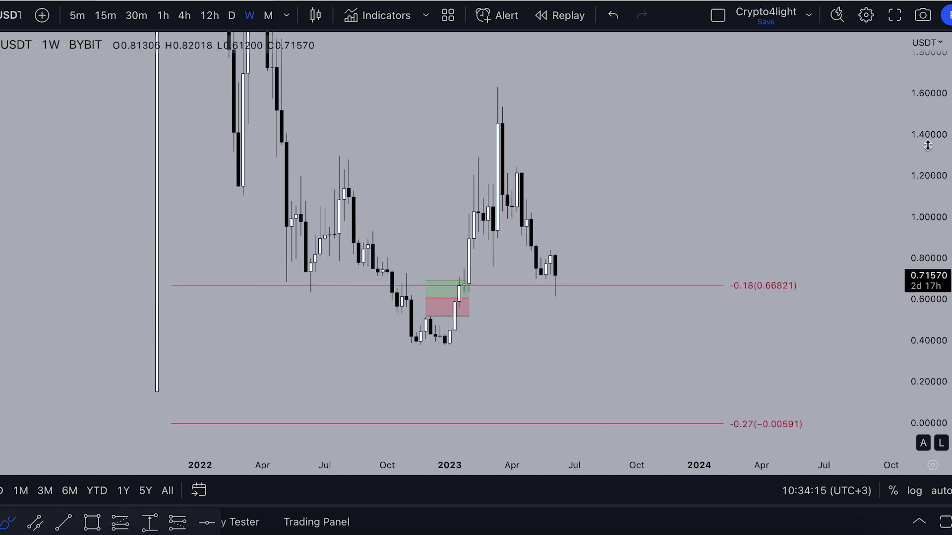
left_click_drag(95, 251, 99, 342)
left_click_drag(925, 264, 925, 367)
left_click_drag(857, 224, 850, 284)
mouse_move(938, 222)
left_mouse_down()
mouse_move(940, 254)
mouse_move(940, 238)
left_mouse_up()
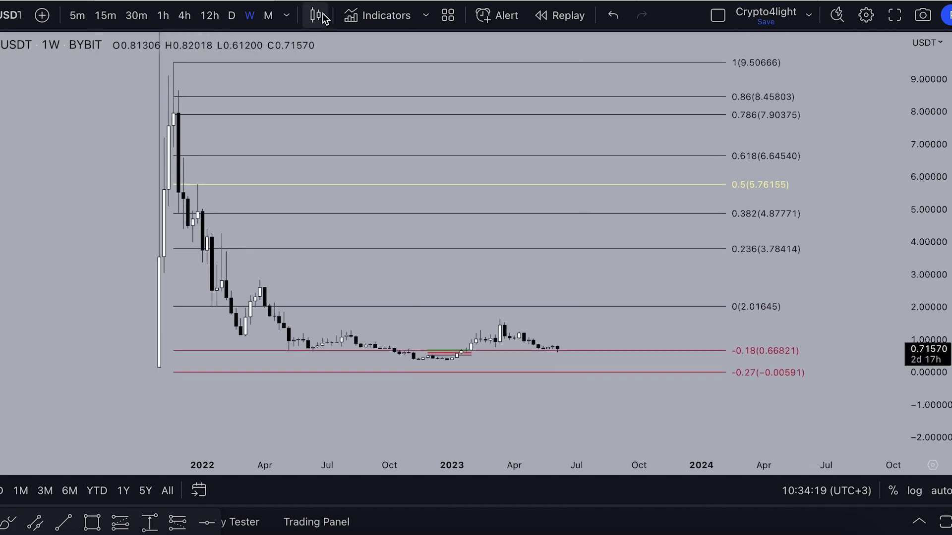
left_click(376, 15)
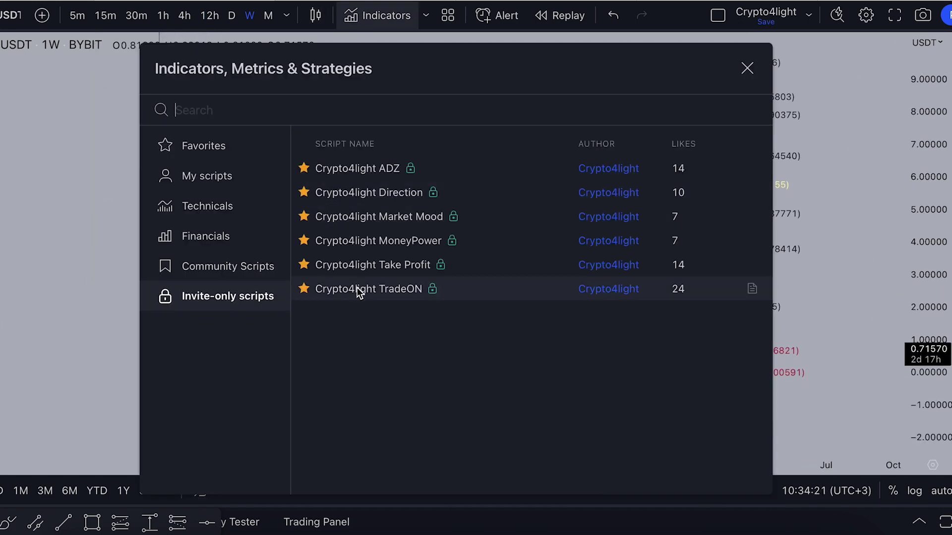
left_click(355, 290)
left_click(747, 68)
scroll(768, 95, "up", 1)
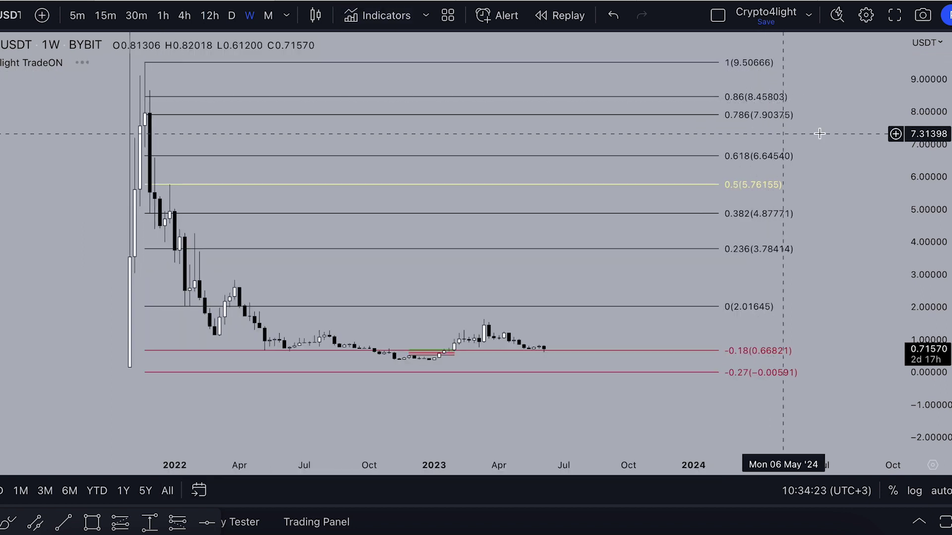
Switch the chart to the daily timeframe and reset the chart view.
left_click_drag(925, 122, 926, 191)
left_click_drag(873, 151, 869, 173)
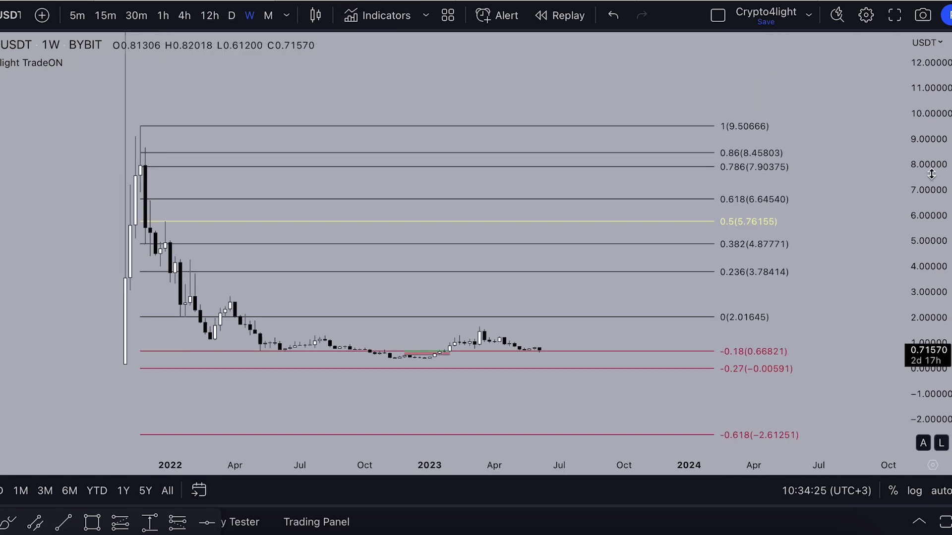
left_click(232, 16)
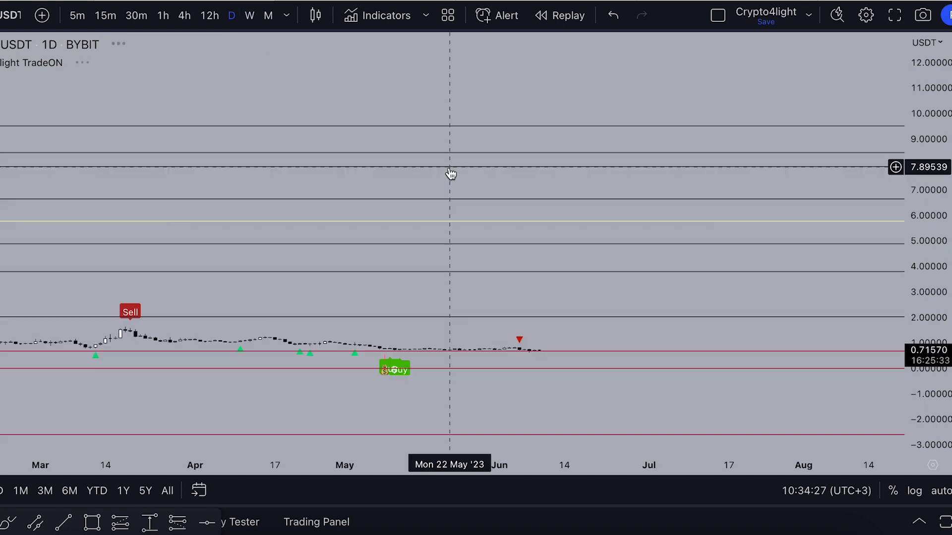
right_click(527, 83)
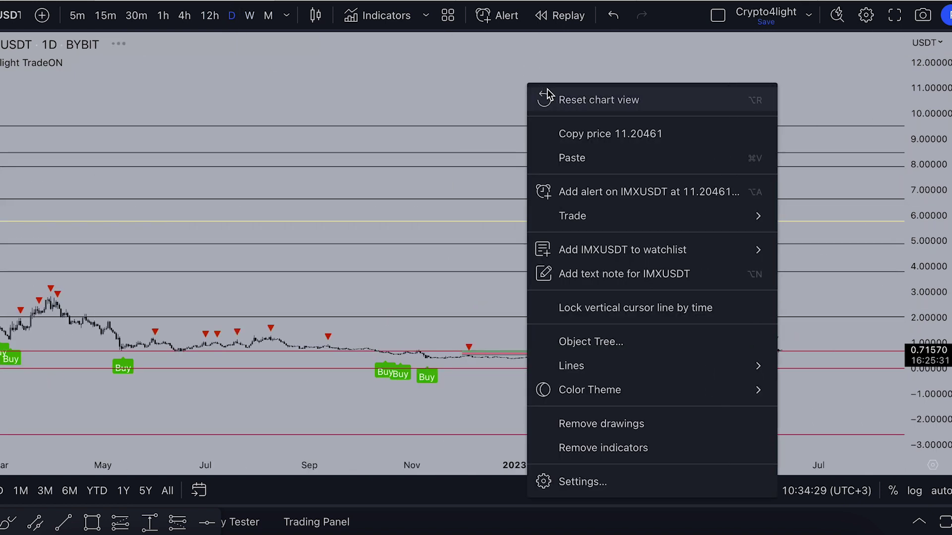
left_click(560, 100)
Measure the price rise from the March 2022 Buy signals to the peak that follows them.
scroll(821, 259, "down", 4)
left_click_drag(419, 173, 315, 159)
scroll(107, 364, "down", 5)
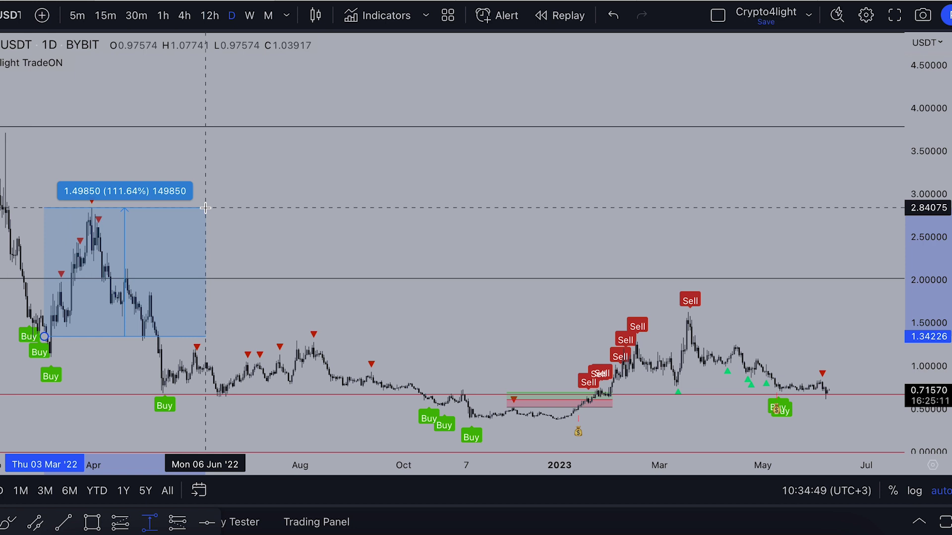
key("Escape")
Measure the price rise from the 12 May 2022 Buy signal to the August 2022 high.
left_click_drag(325, 184, 312, 196)
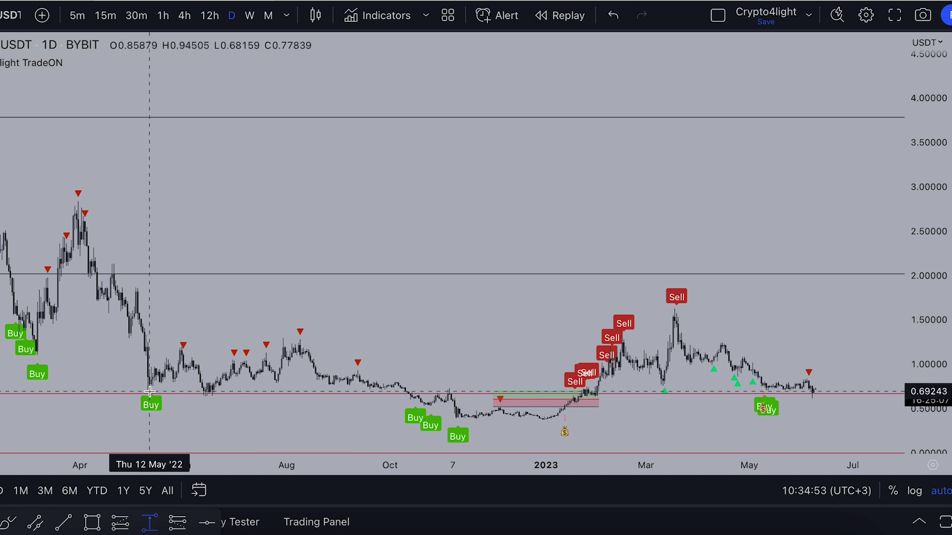
left_click(149, 392)
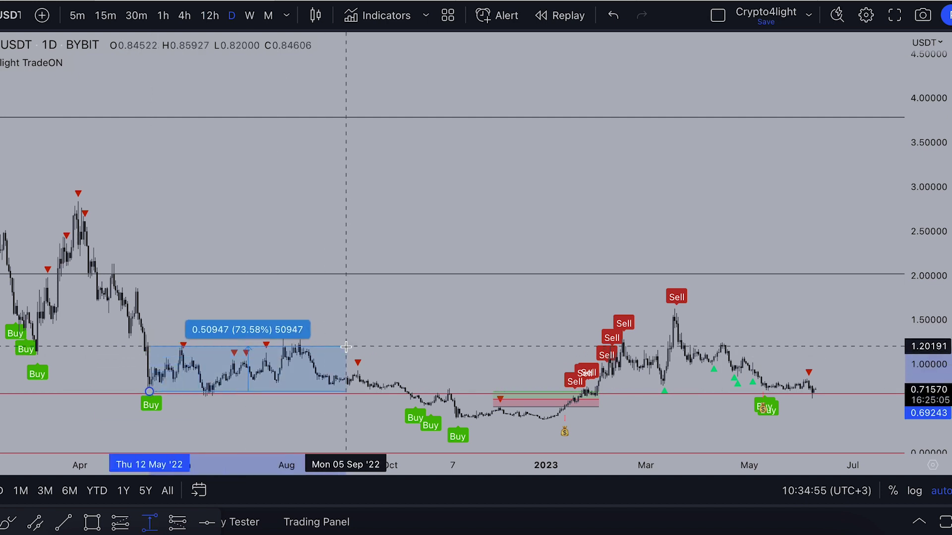
key("Escape")
Measure the price rise from the November 2022 Buy signals to the highest Sell signal in March 2023.
left_click_drag(457, 311, 313, 318)
left_click_drag(329, 269, 240, 253)
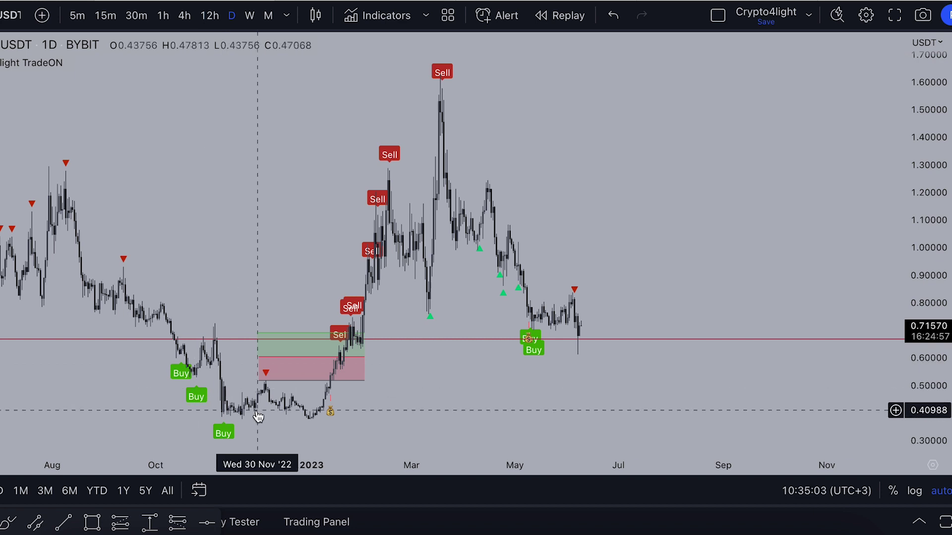
left_click(150, 523)
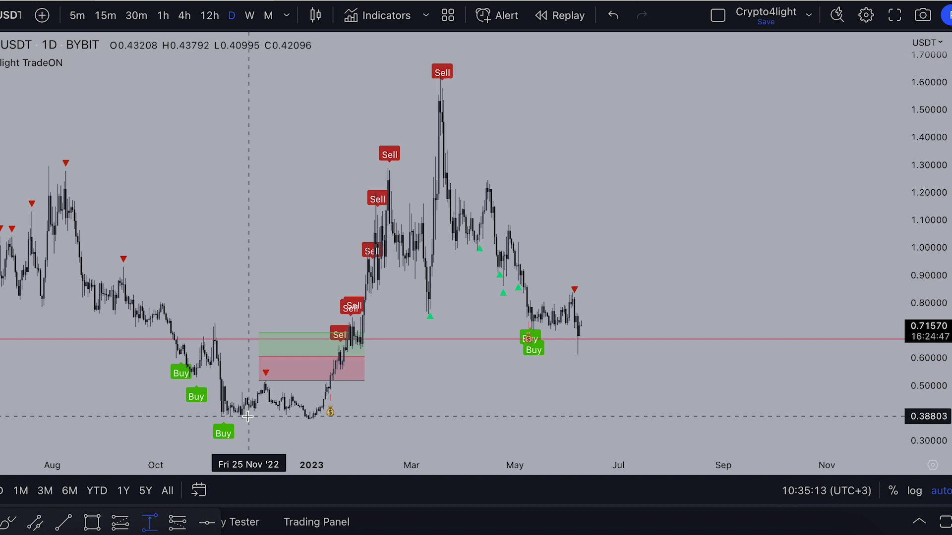
left_click(216, 392)
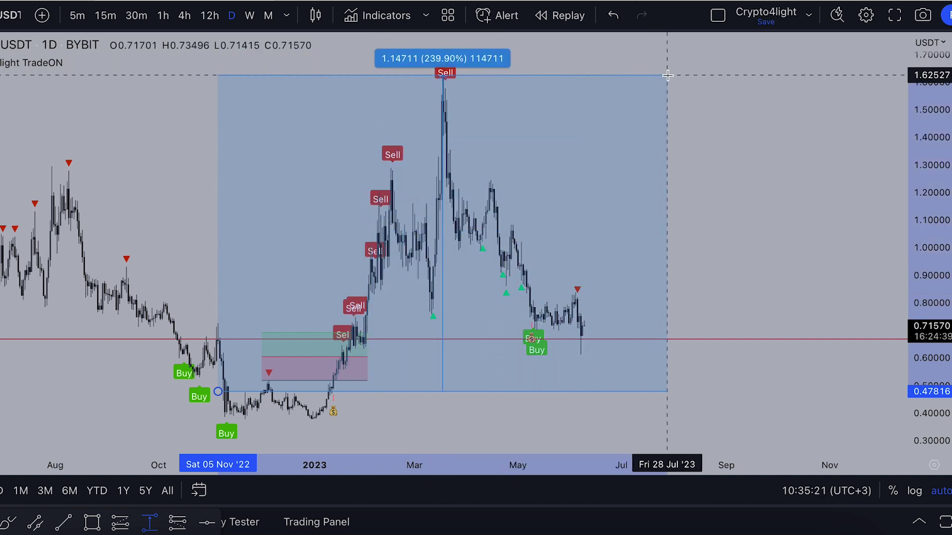
key("Escape")
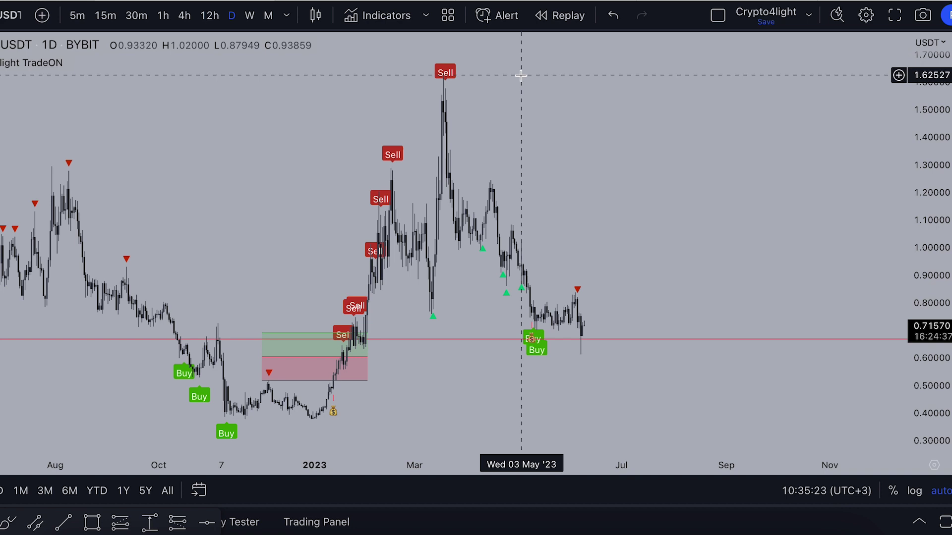
Brush a circle around the candles above the May 2023 Buy signals, and undo it.
scroll(663, 157, "down", 4)
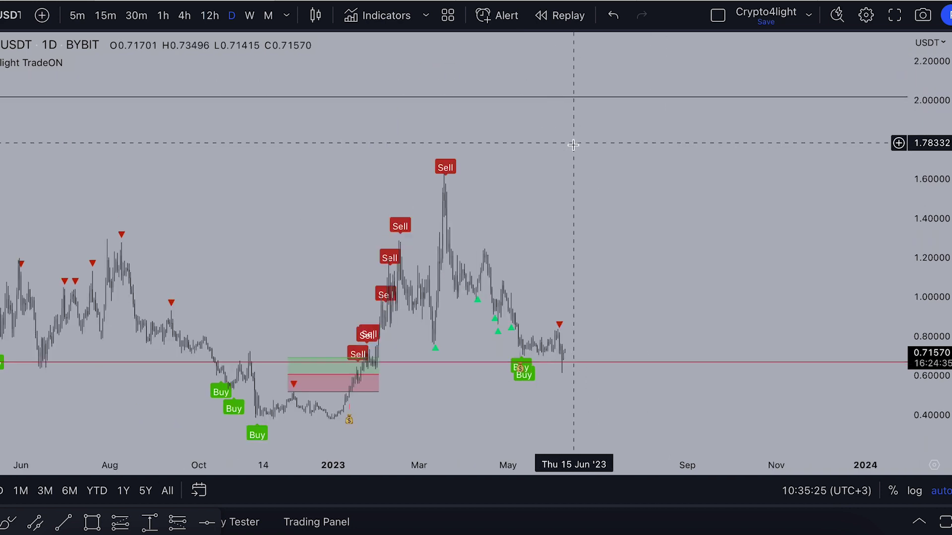
scroll(701, 194, "up", 3)
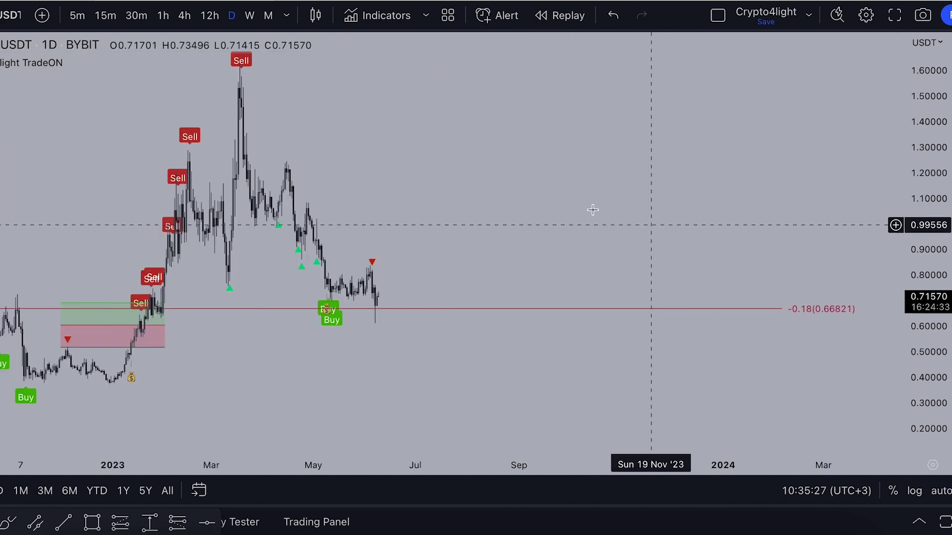
scroll(654, 234, "right", 3)
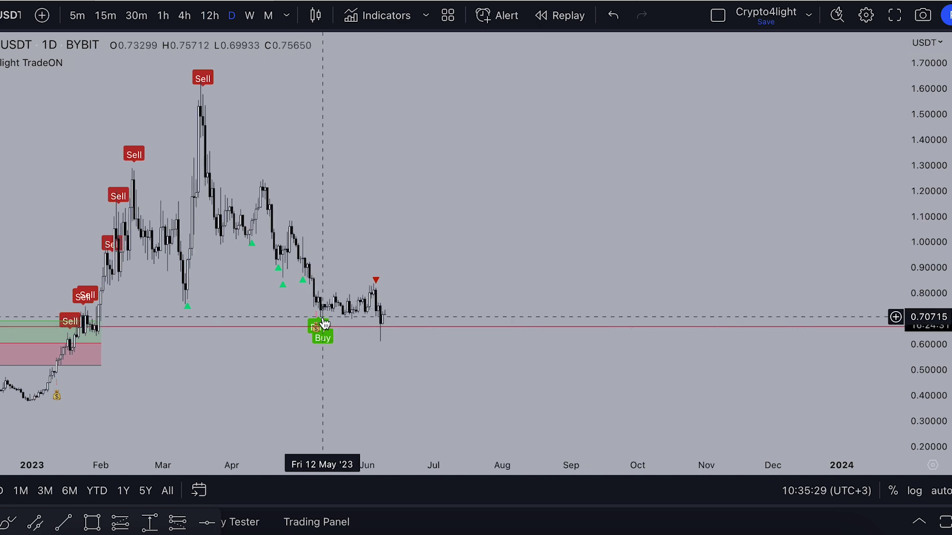
scroll(370, 248, "up", 4)
left_click_drag(192, 194, 661, 170)
scroll(607, 162, "up", 3)
left_click_drag(605, 162, 618, 247)
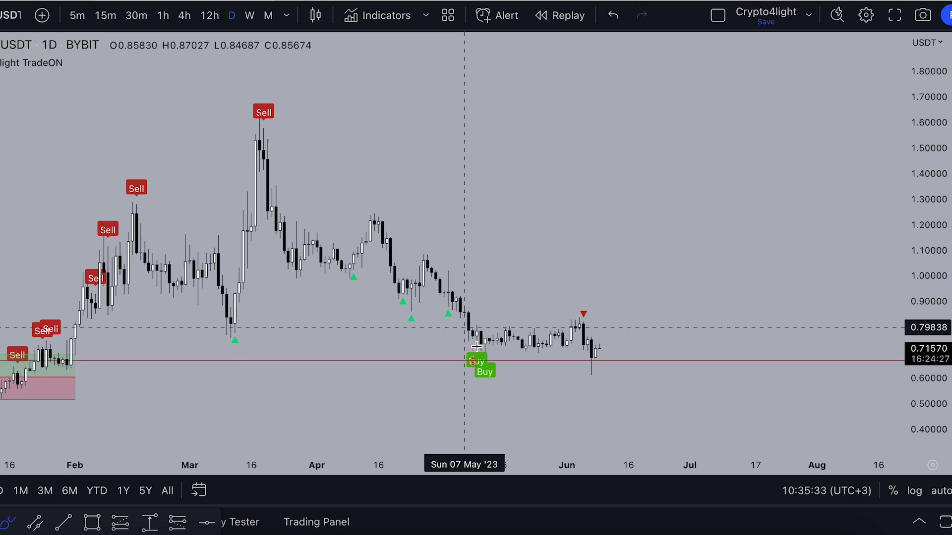
left_click_drag(479, 342, 482, 339)
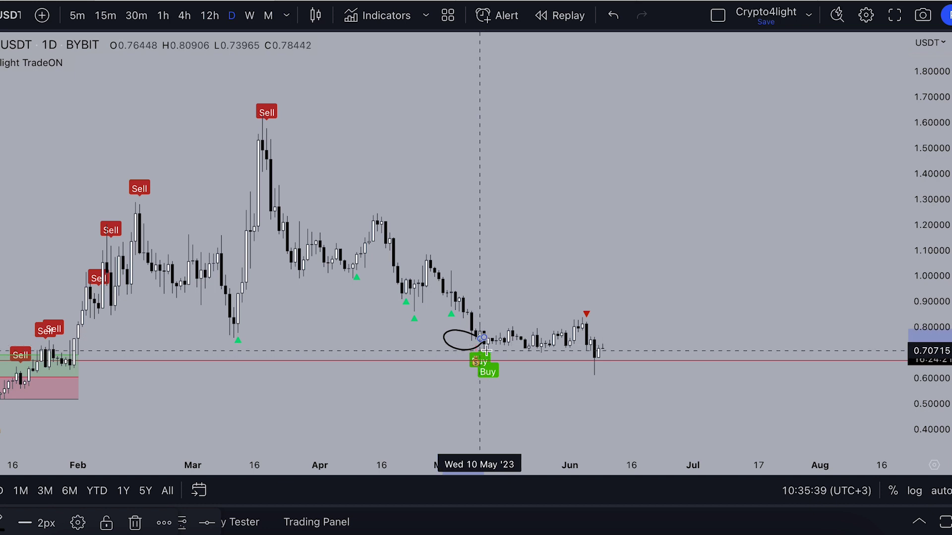
left_click(613, 15)
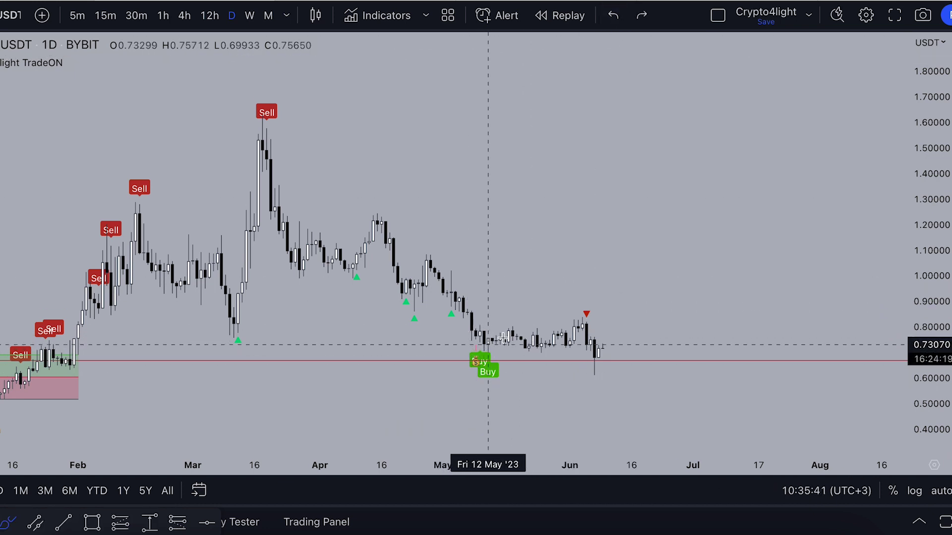
Review the earlier Buy and Sell signals, and return to the weekly timeframe to examine the Fibonacci levels from -0.27 to 1.
scroll(503, 339, "down", 10)
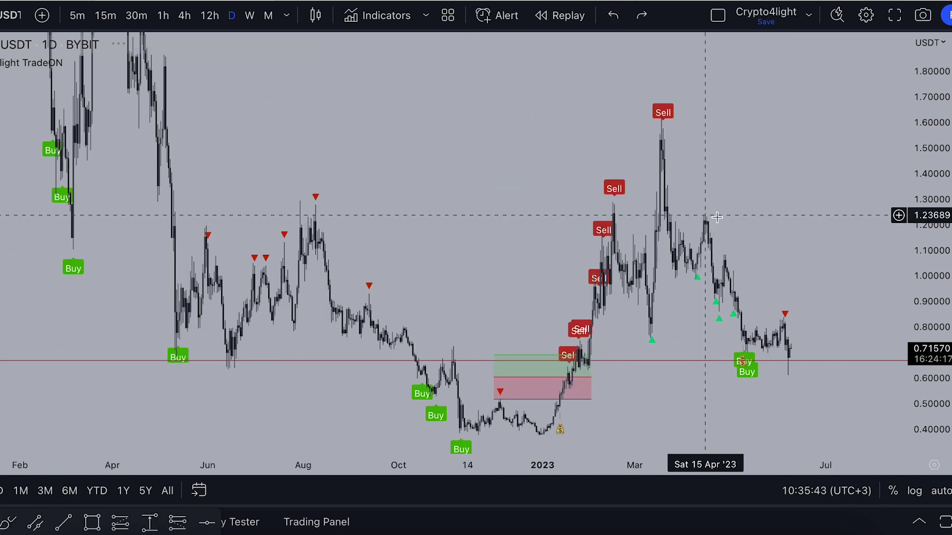
left_click_drag(744, 221, 569, 171)
left_click_drag(923, 213, 921, 321)
left_click_drag(823, 198, 783, 279)
scroll(496, 218, "down", 2)
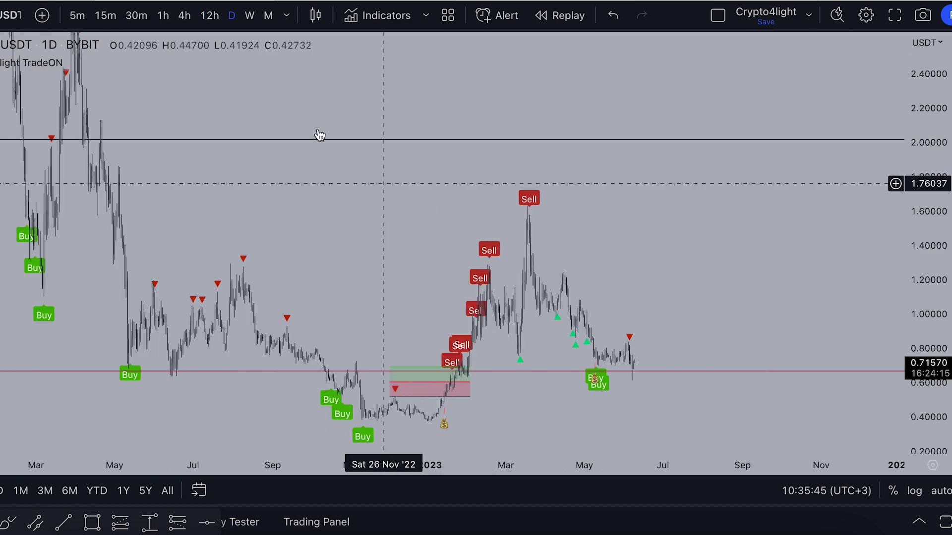
left_click(249, 16)
scroll(912, 176, "down", 5)
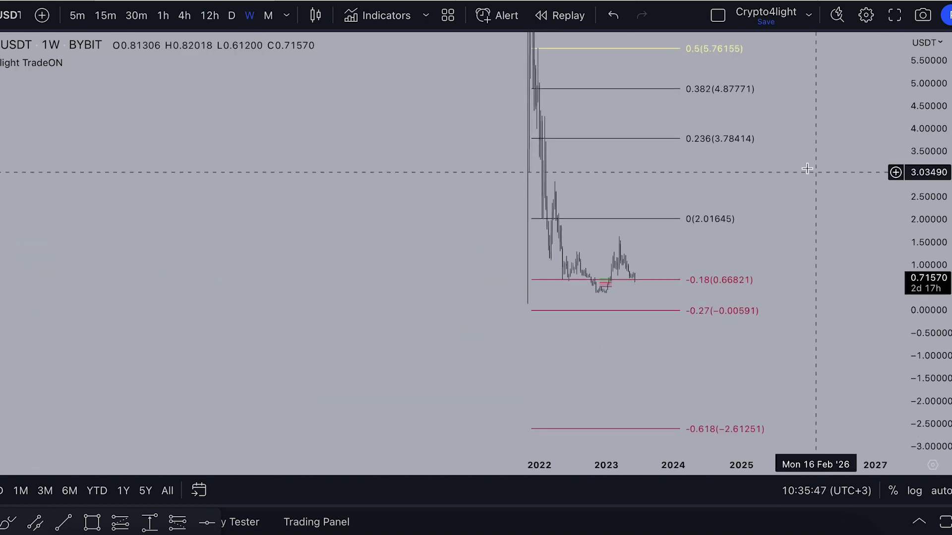
left_click_drag(791, 170, 767, 250)
left_click_drag(939, 188, 934, 315)
left_click_drag(818, 218, 836, 325)
scroll(843, 318, "up", 6)
left_click_drag(715, 336, 863, 281)
scroll(734, 275, "up", 3)
left_click_drag(744, 283, 797, 305)
Replace the TradeON indicator with the Crypto4light Take Profit script.
mouse_move(152, 64)
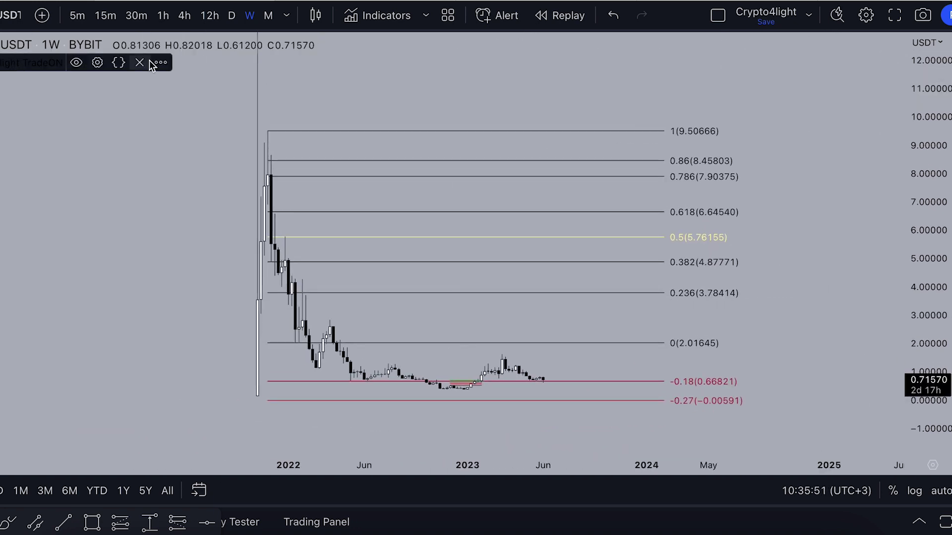
left_click(379, 15)
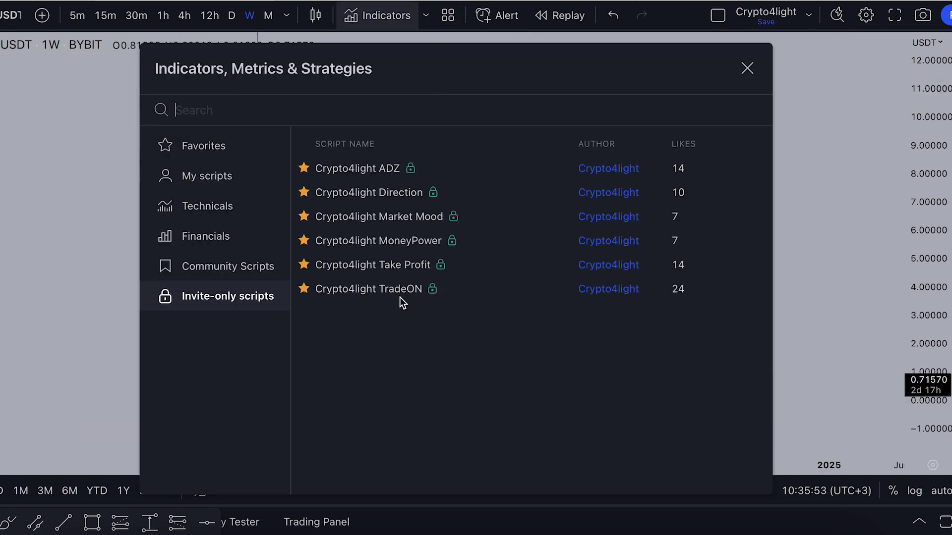
left_click(373, 265)
left_click(747, 68)
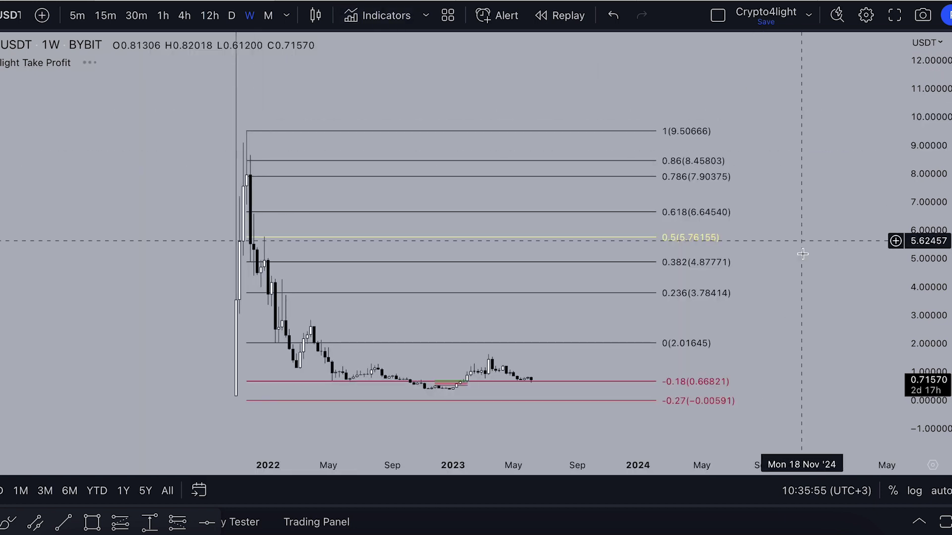
Switch the chart to the daily timeframe and frame the blue and yellow Take Profit bands from 2022 to the current price.
left_click_drag(925, 362, 925, 287)
left_click_drag(853, 332, 851, 298)
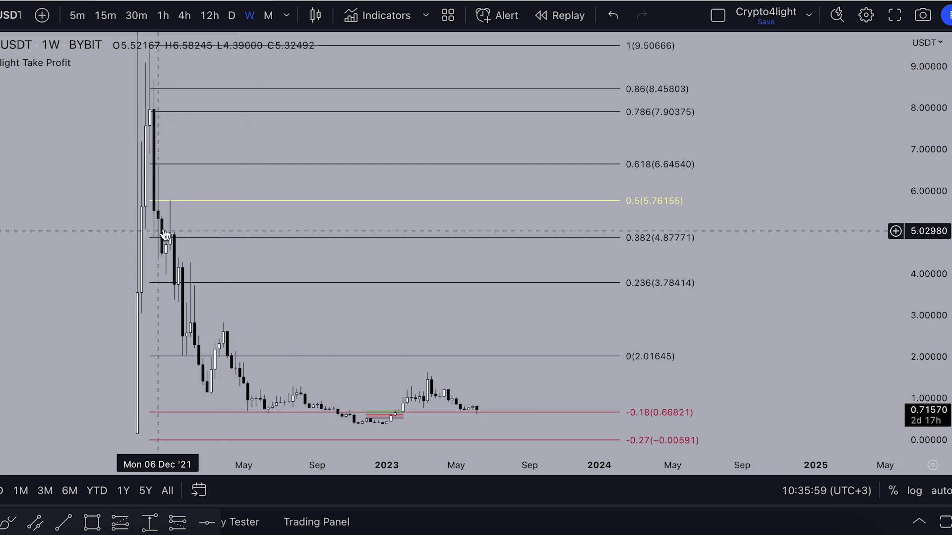
left_click_drag(812, 367, 748, 323)
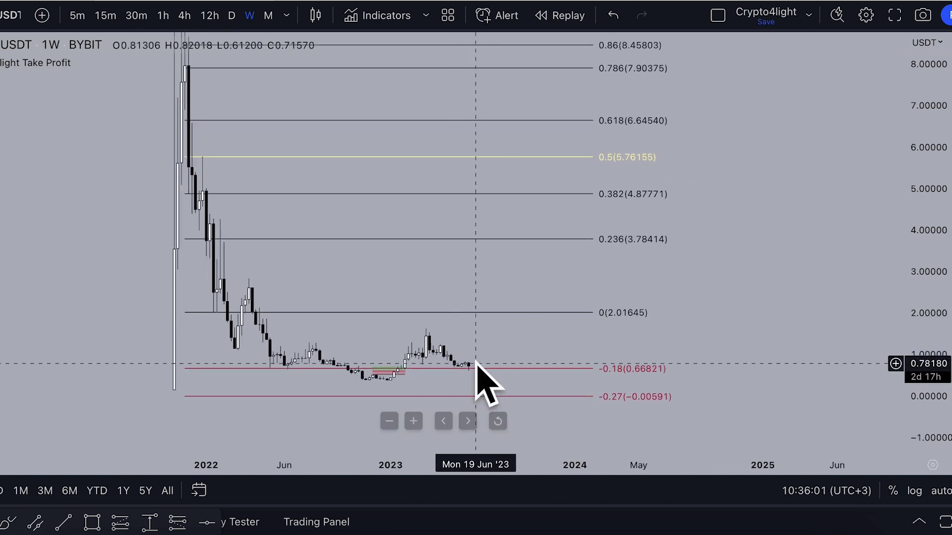
scroll(369, 286, "up", 3)
left_click_drag(346, 291, 658, 299)
scroll(644, 308, "up", 5)
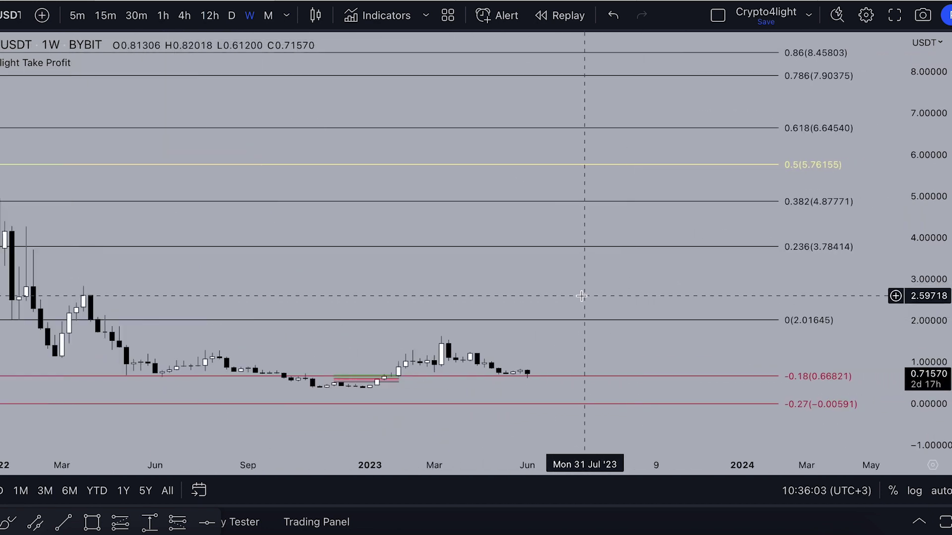
scroll(582, 295, "down", 3)
left_click(232, 15)
scroll(552, 283, "down", 5)
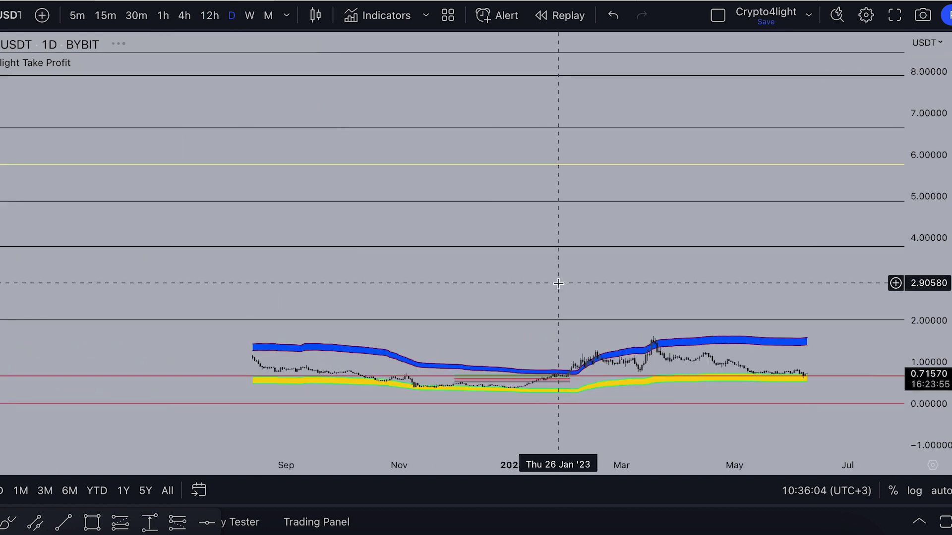
left_click_drag(646, 304, 591, 103)
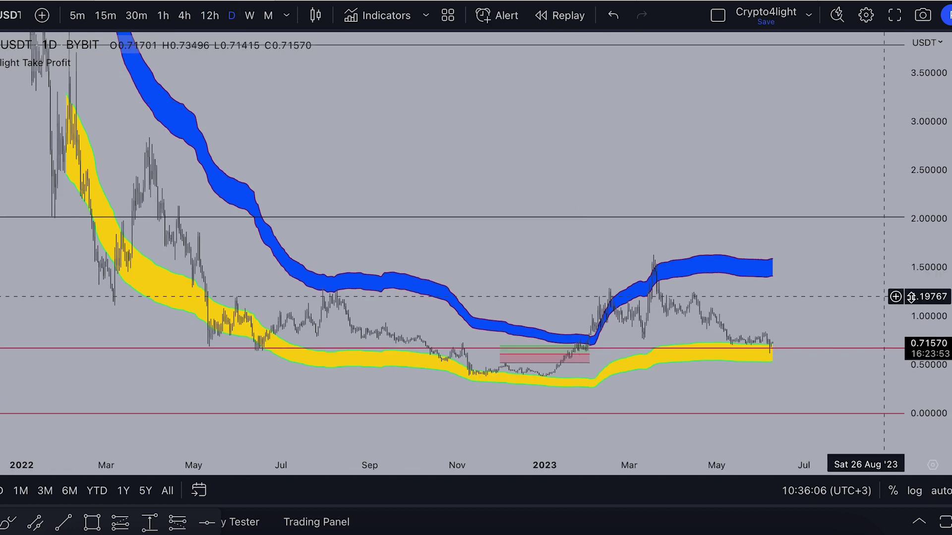
Circle the May–June 2022 lows at the yellow band, and brush and undo strokes on the March 2022 rise and under the blue band in August.
scroll(857, 264, "up", 2)
left_click_drag(387, 136, 456, 170)
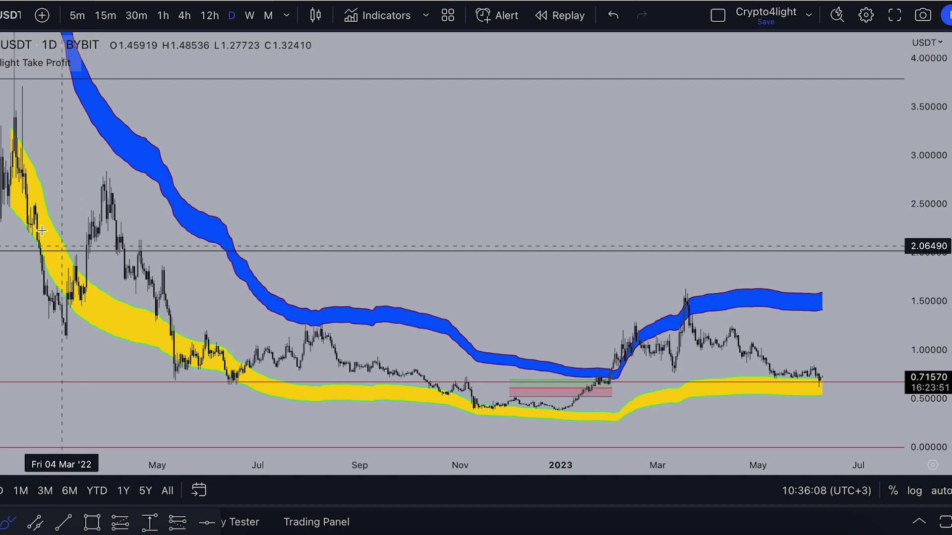
mouse_move(73, 335)
left_mouse_down()
mouse_move(93, 313)
mouse_move(93, 153)
left_mouse_up()
left_click(611, 15)
left_click(611, 15)
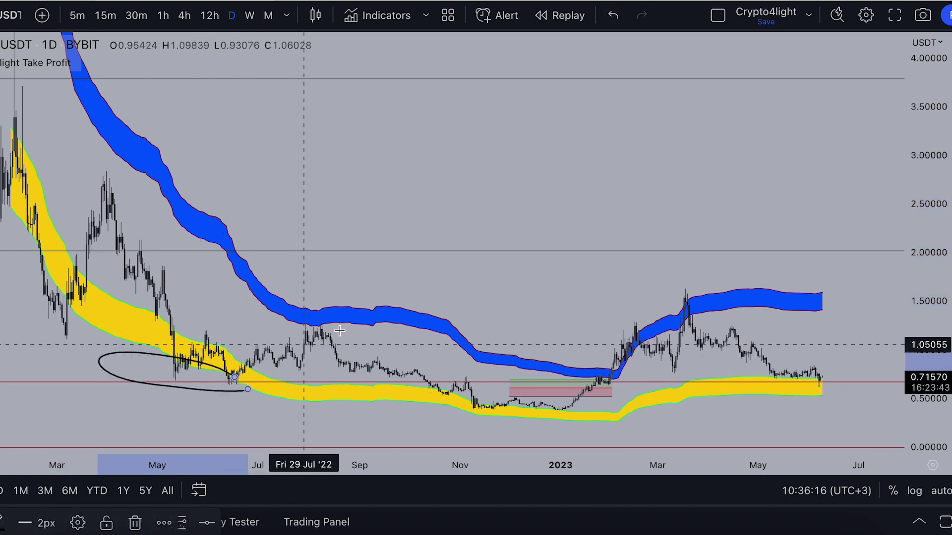
left_click_drag(285, 324, 368, 324)
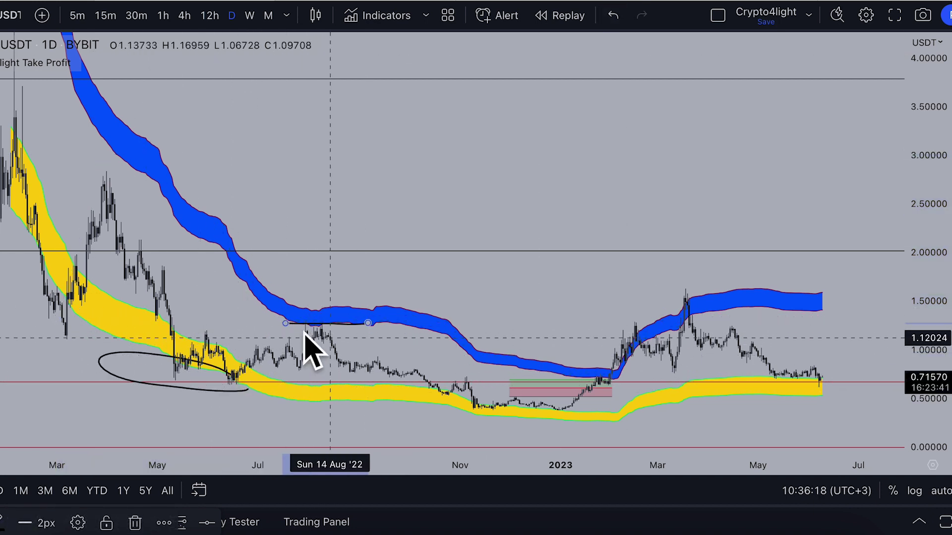
left_click(616, 19)
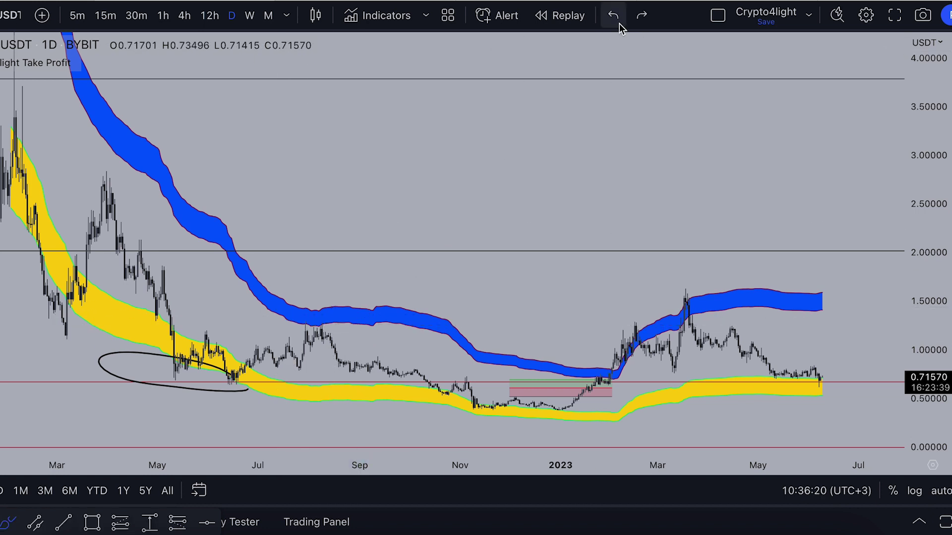
Examine where price meets the Take Profit bands at the November 2022 low, the March 2023 high and the current candle.
scroll(476, 414, "up", 5)
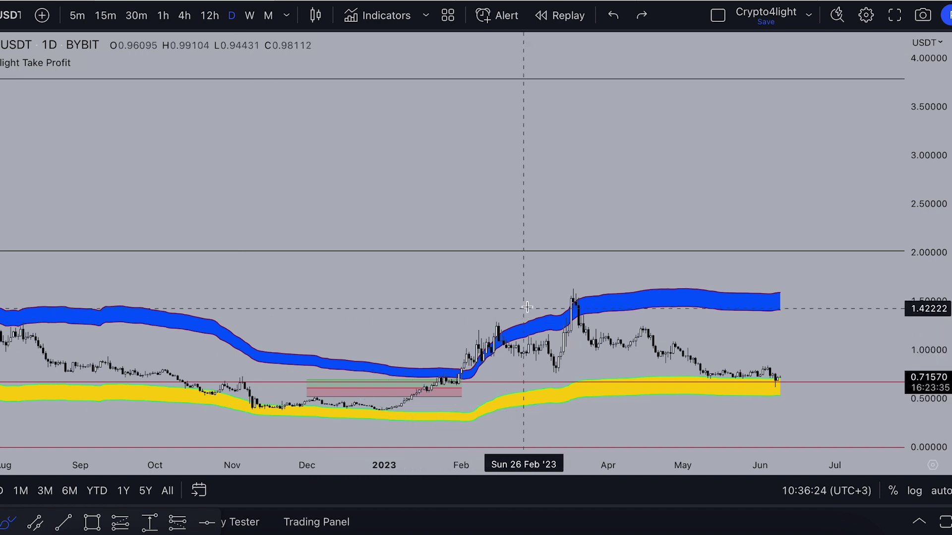
scroll(698, 320, "up", 1)
left_click_drag(377, 183, 166, 102)
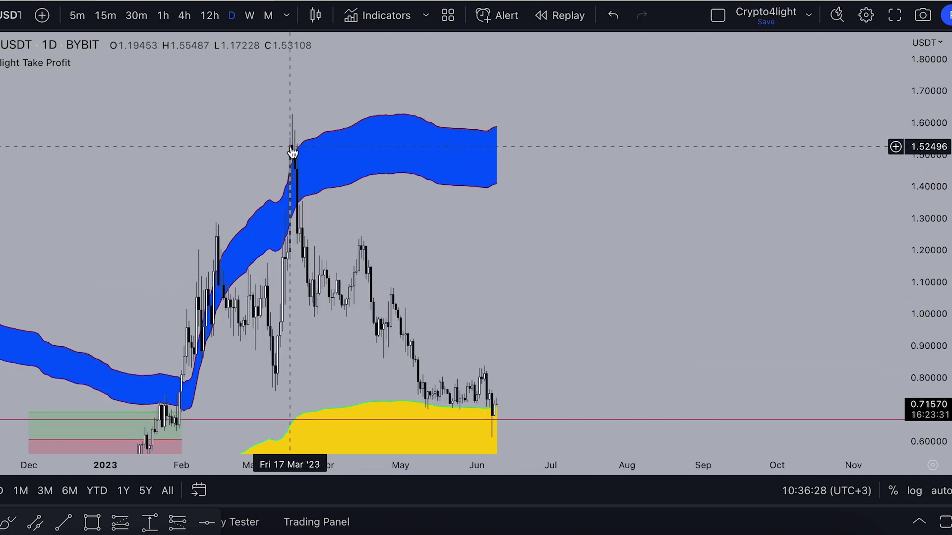
left_click_drag(625, 275, 553, 117)
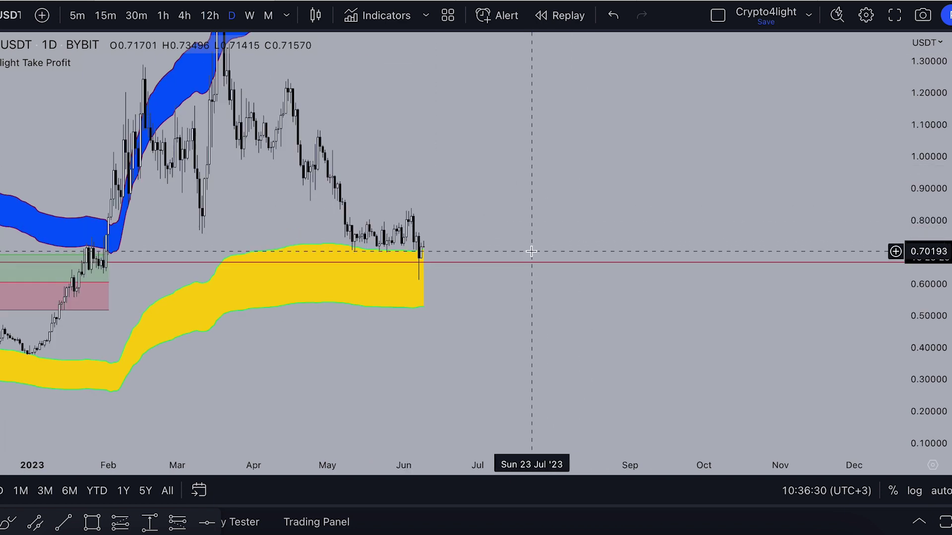
scroll(538, 250, "left", 6)
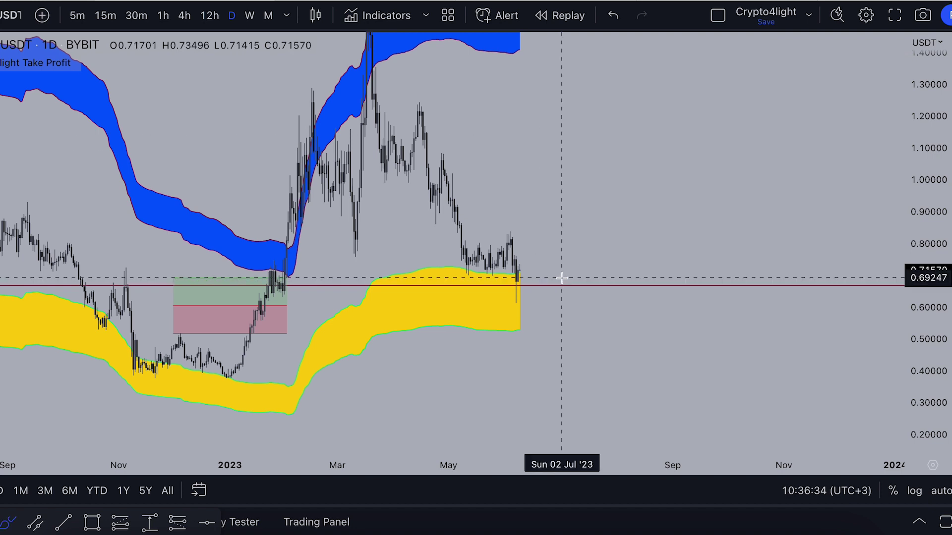
Brush a downward stroke from the current price to the lower edge of the yellow Take Profit band, at about 0.53.
left_click(520, 269)
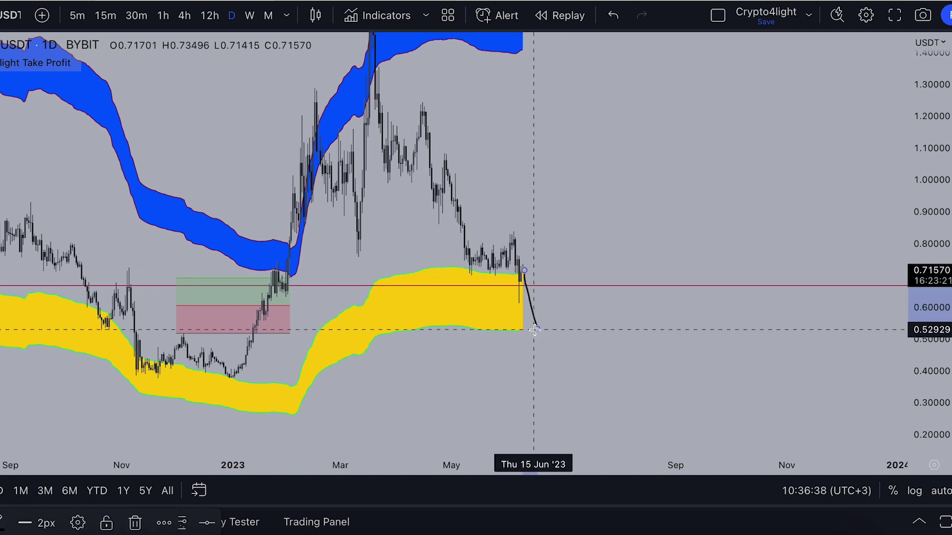
left_click(534, 330)
scroll(418, 329, "up", 1)
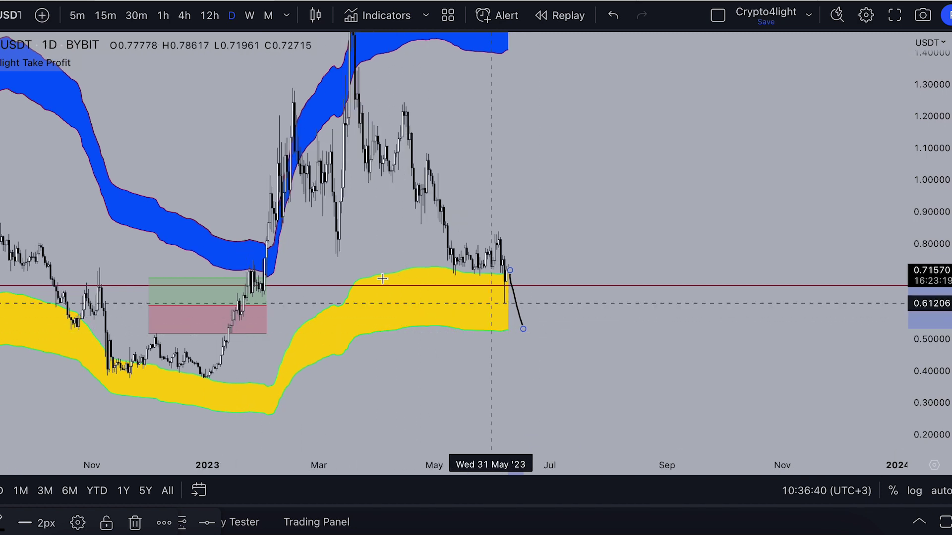
scroll(631, 295, "up", 1)
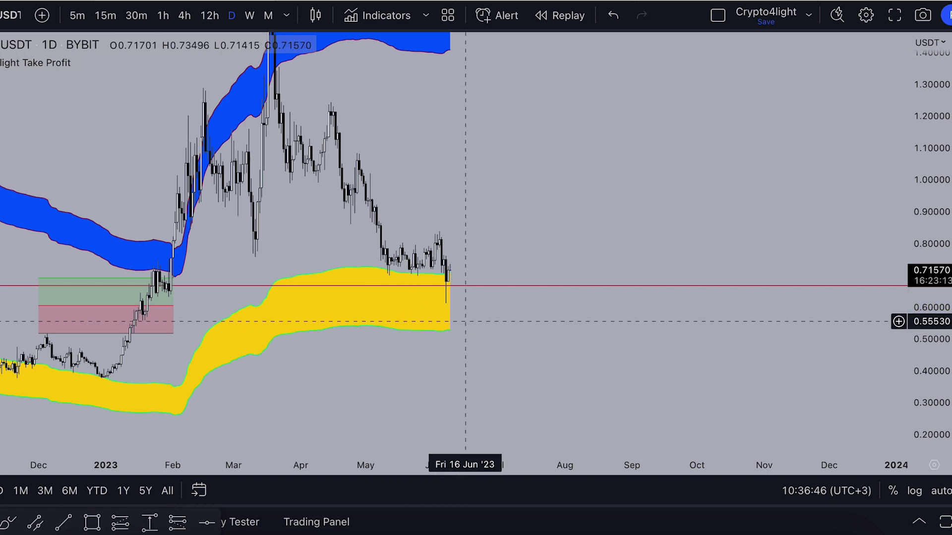
Switch the chart to the weekly timeframe and frame the price history since launch with the Fibonacci levels from -0.27 to 1.
scroll(465, 321, "down", 3)
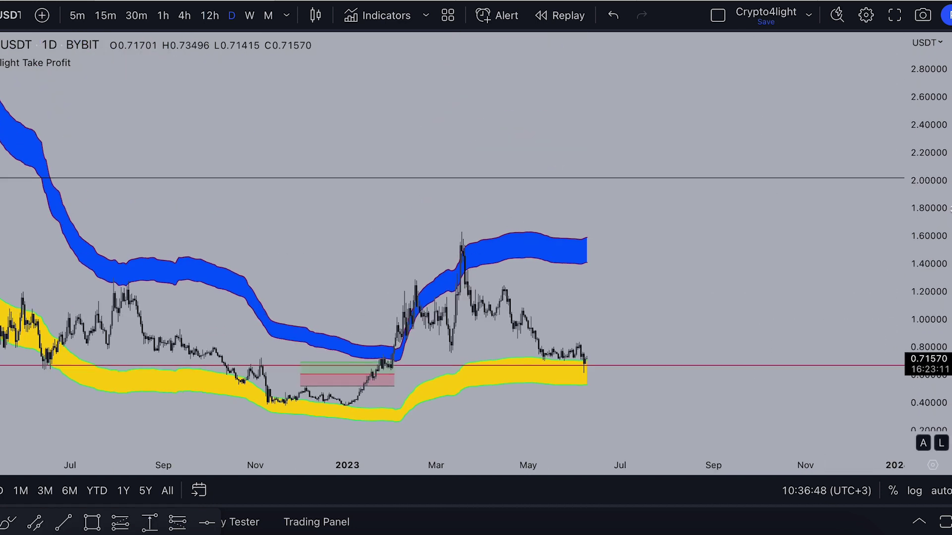
scroll(807, 159, "down", 5)
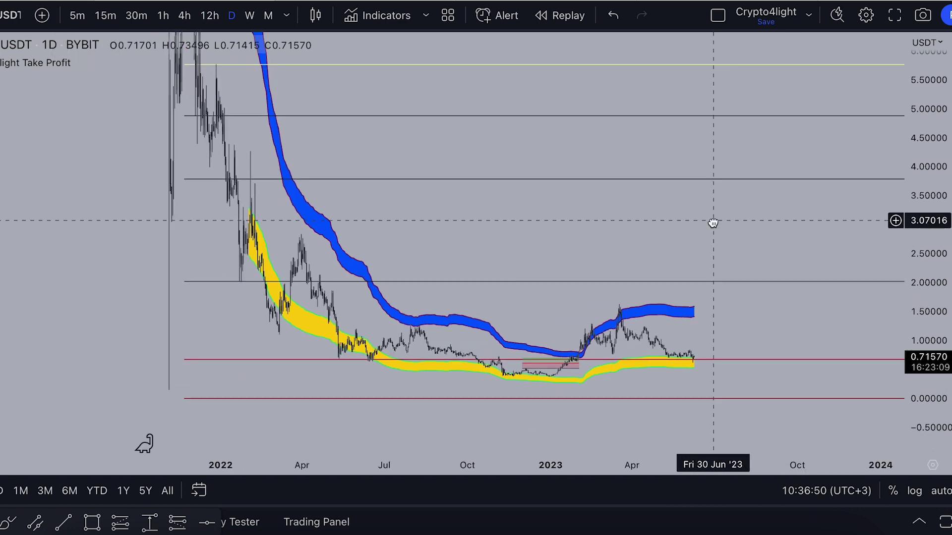
left_click(252, 15)
scroll(793, 209, "up", 4)
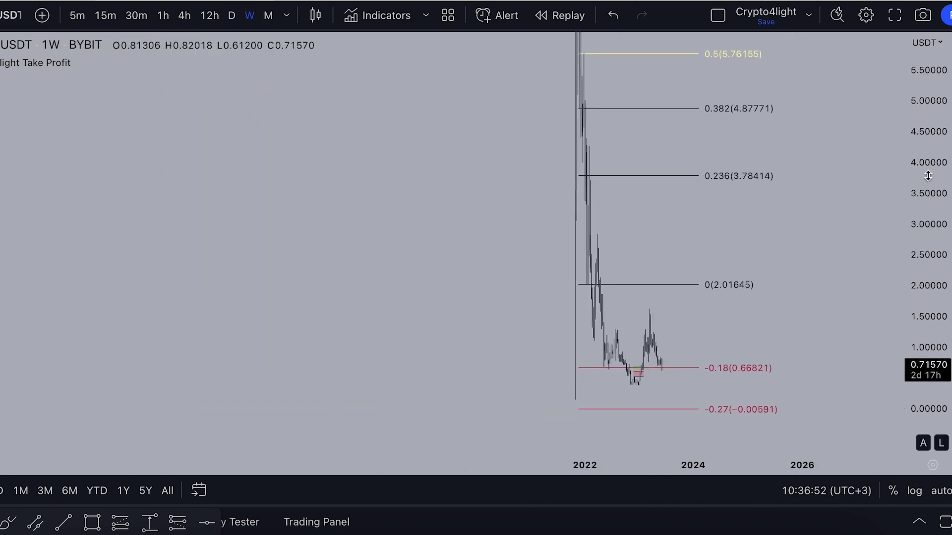
scroll(707, 221, "up", 3)
left_click_drag(673, 218, 838, 276)
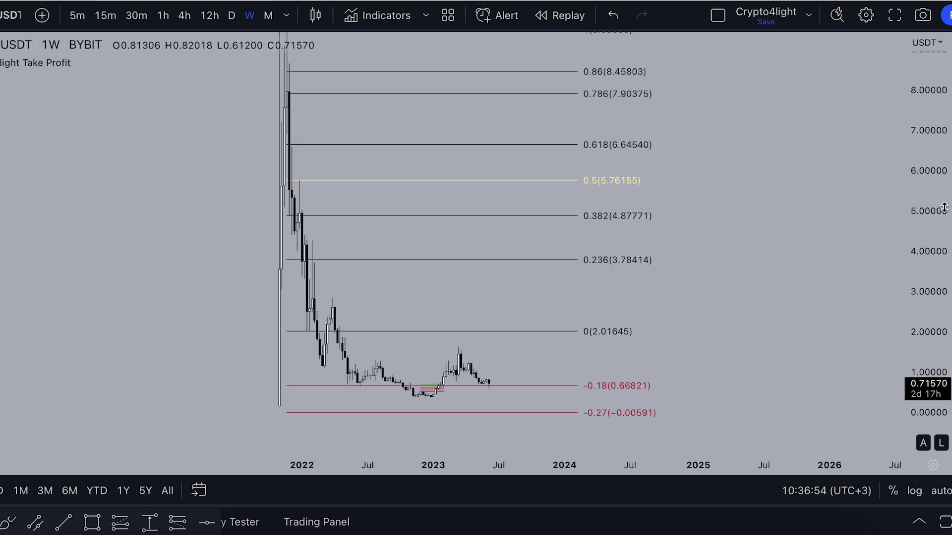
left_click_drag(944, 209, 938, 285)
left_click_drag(731, 242, 795, 267)
scroll(788, 266, "up", 4)
scroll(221, 240, "left", 3)
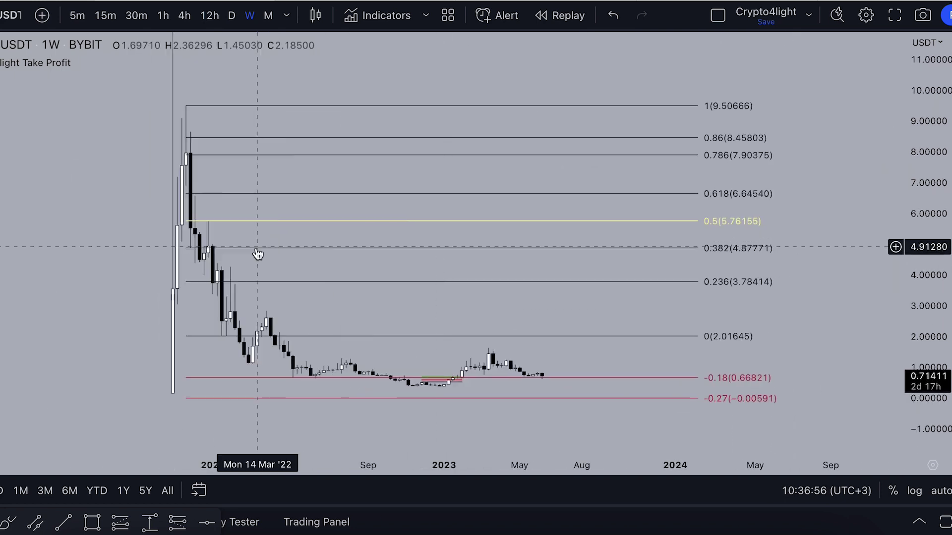
Extend the weekly view to include the Fibonacci extension levels from -0.618 up to 1.618 and 2.618.
left_click_drag(927, 224, 927, 251)
left_click_drag(927, 196, 916, 257)
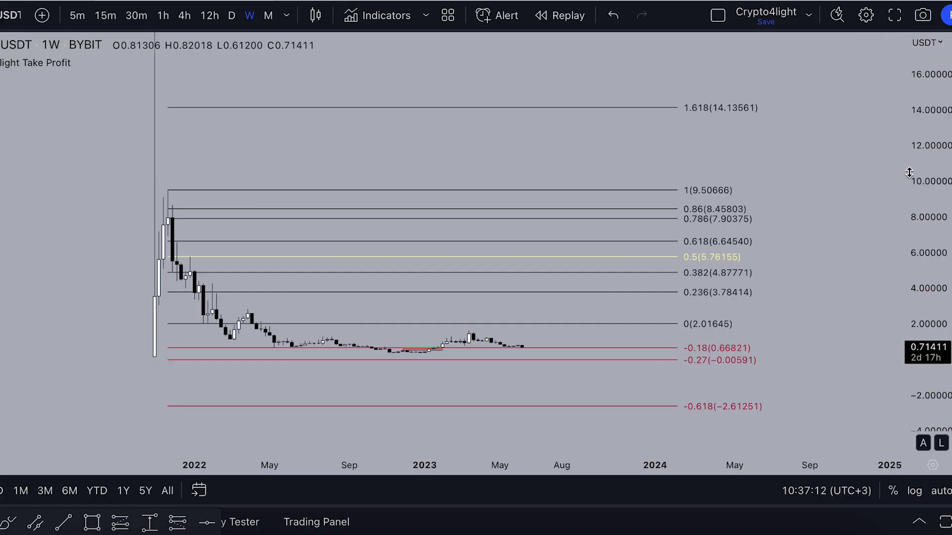
scroll(862, 179, "down", 4)
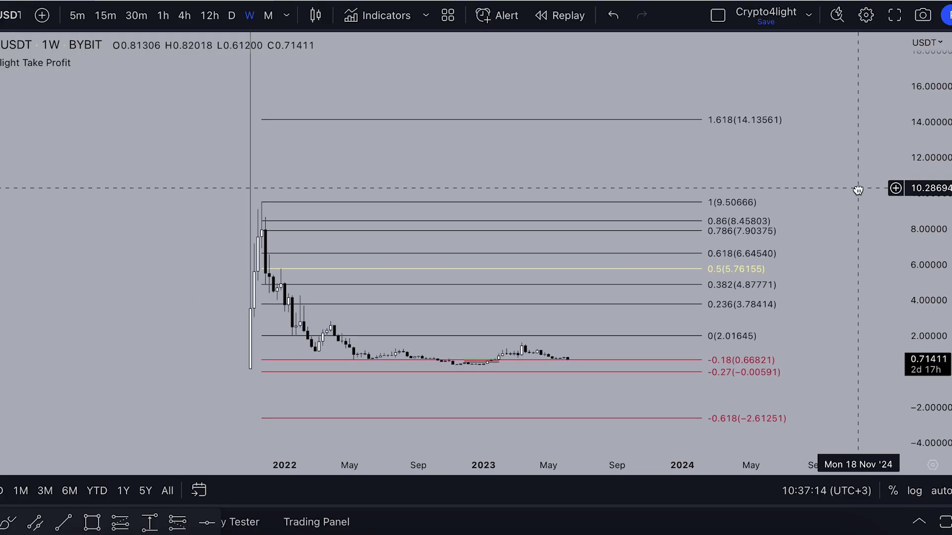
scroll(930, 196, "down", 2)
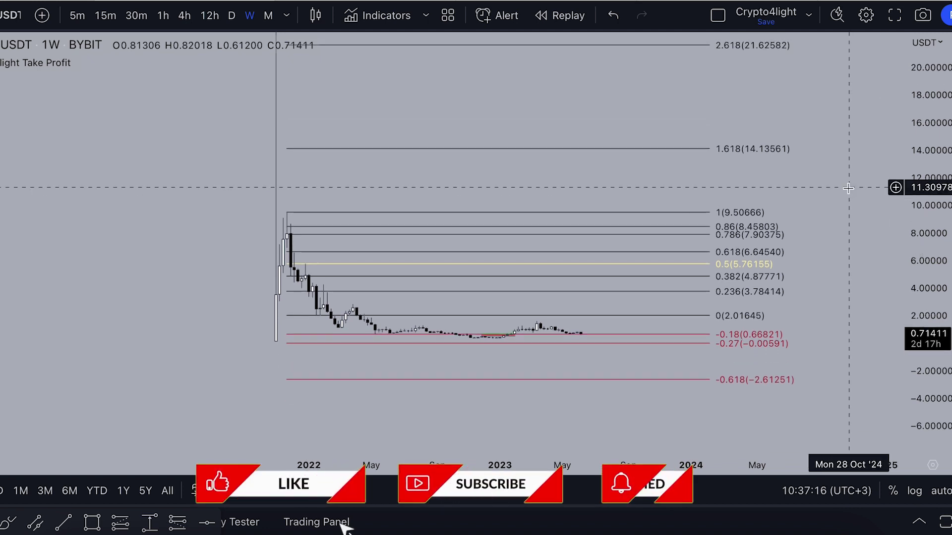